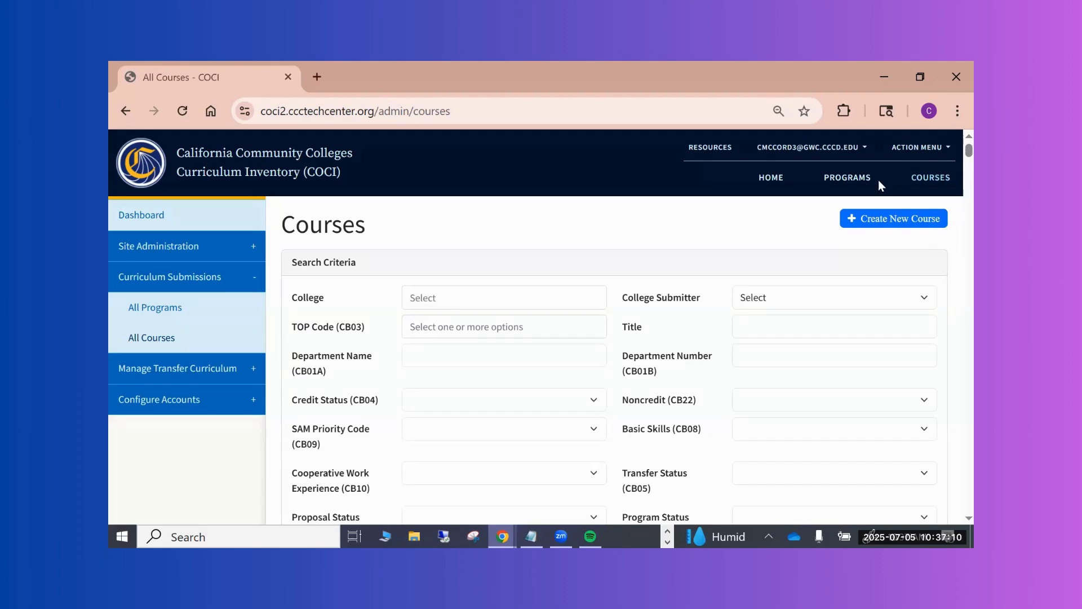
Create a new course for the college GOLDEN WEST with the title "Basic Lifeguard Fitness Qualification".
click(900, 225)
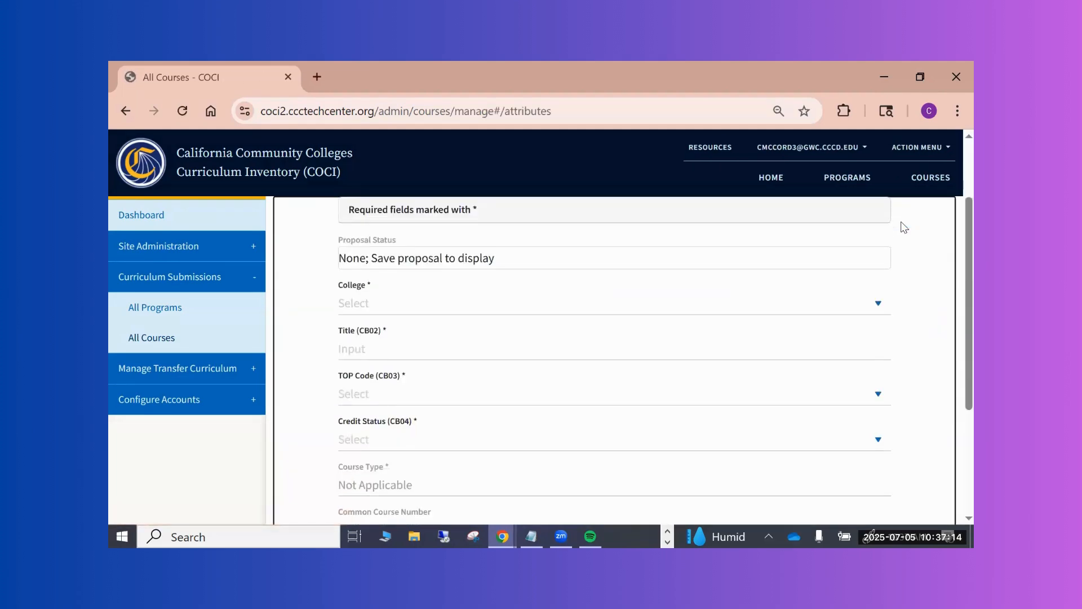
click(607, 307)
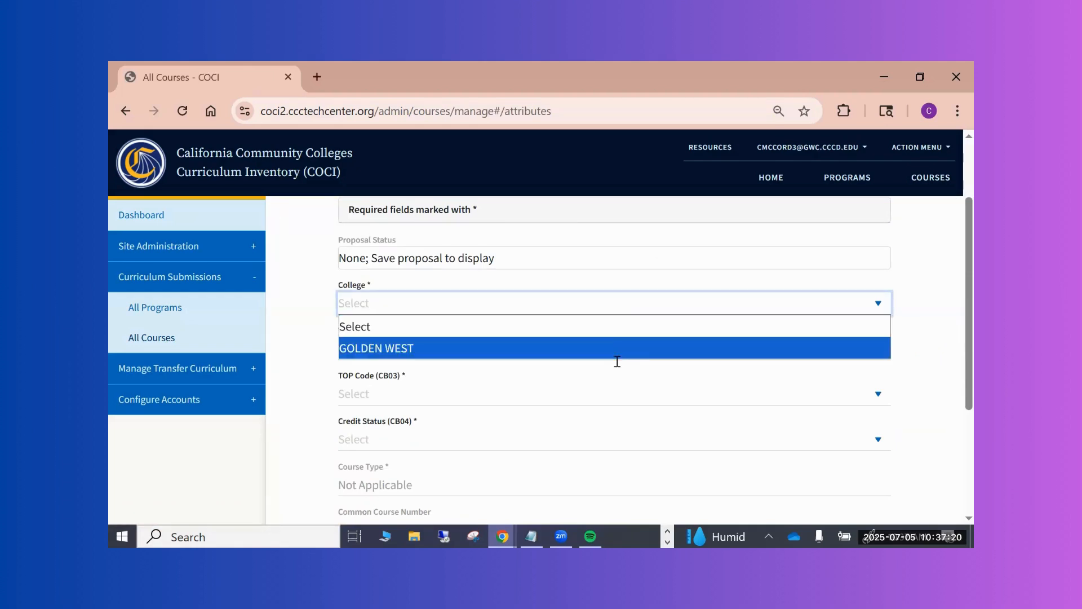
click(621, 354)
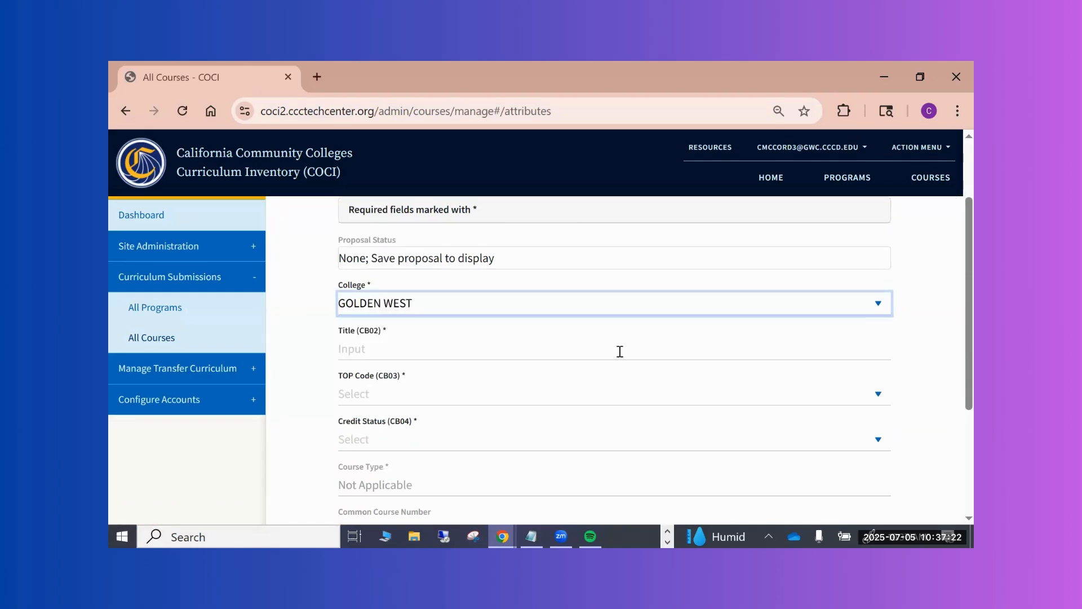
click(620, 351)
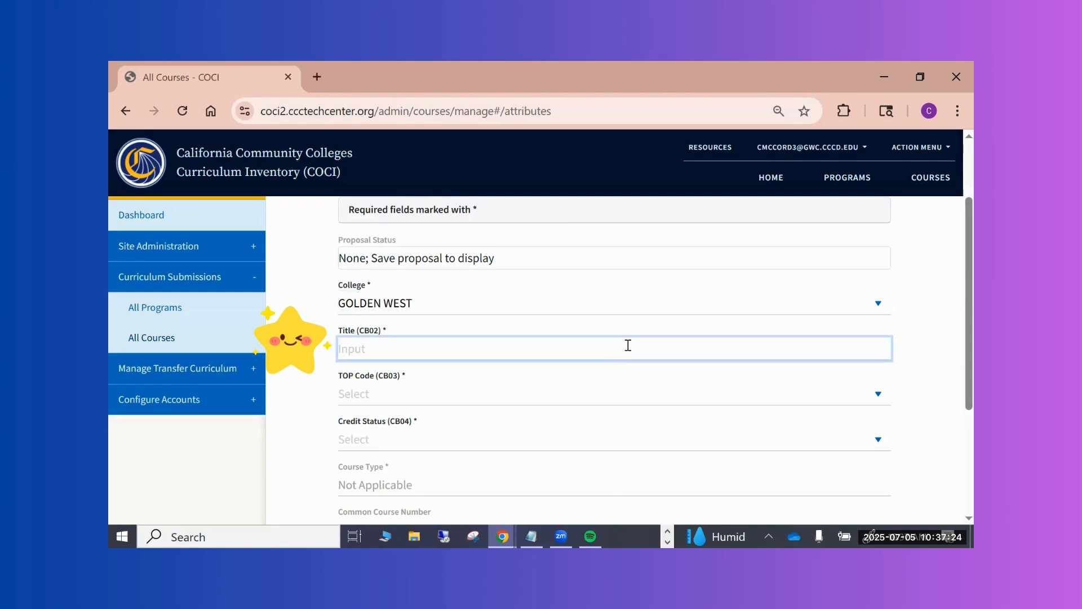
text(Basic Lifeguard Fitness Qualification)
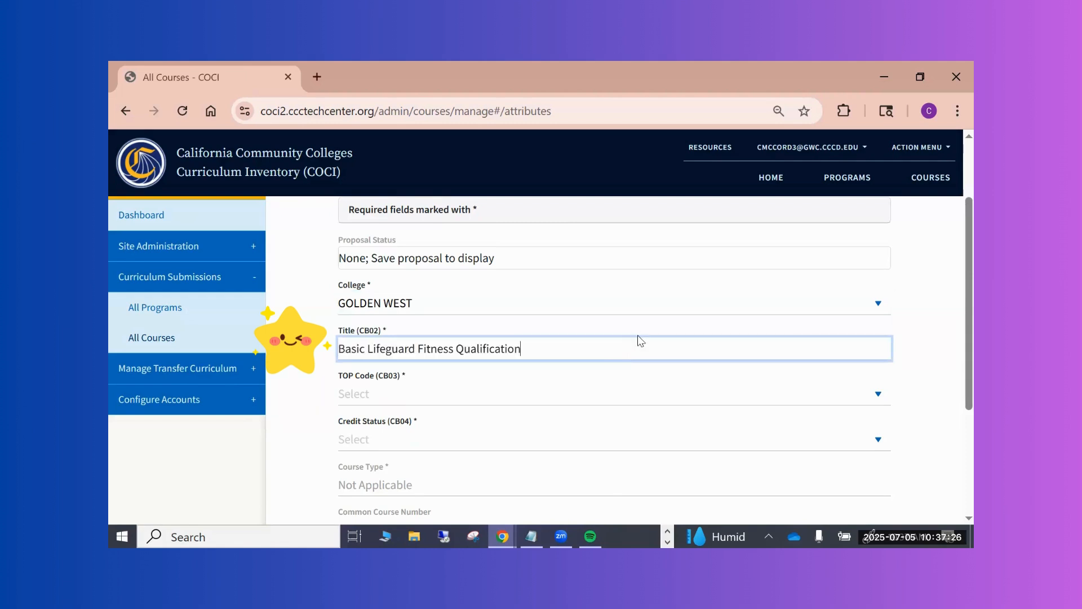
Set the course's TOP Code (CB03) to 0835.70* Aquatics and Lifesaving.
click(668, 396)
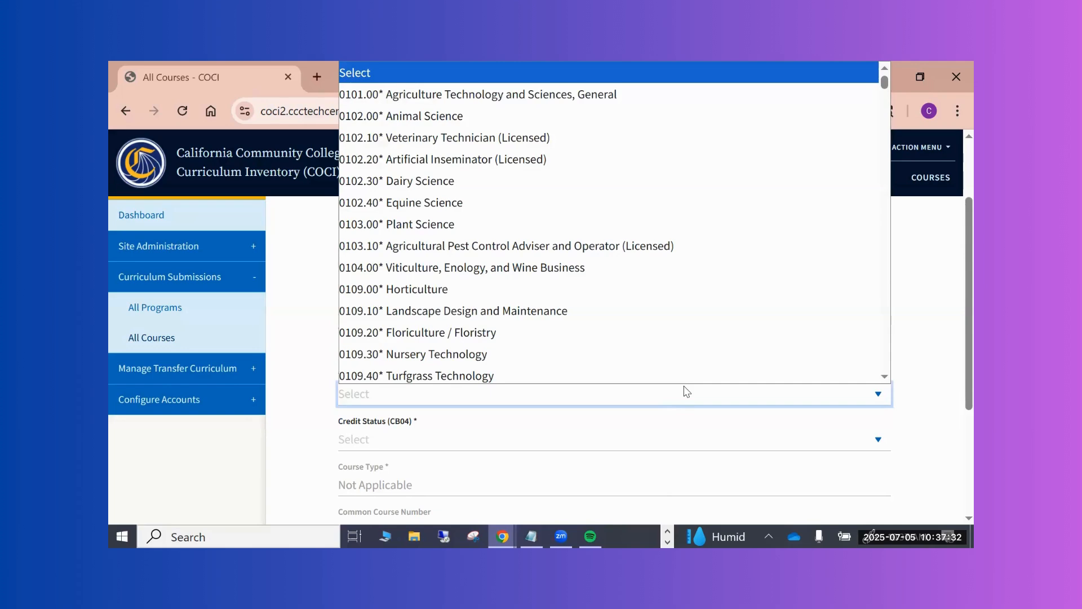
text(0801.00 Education, General)
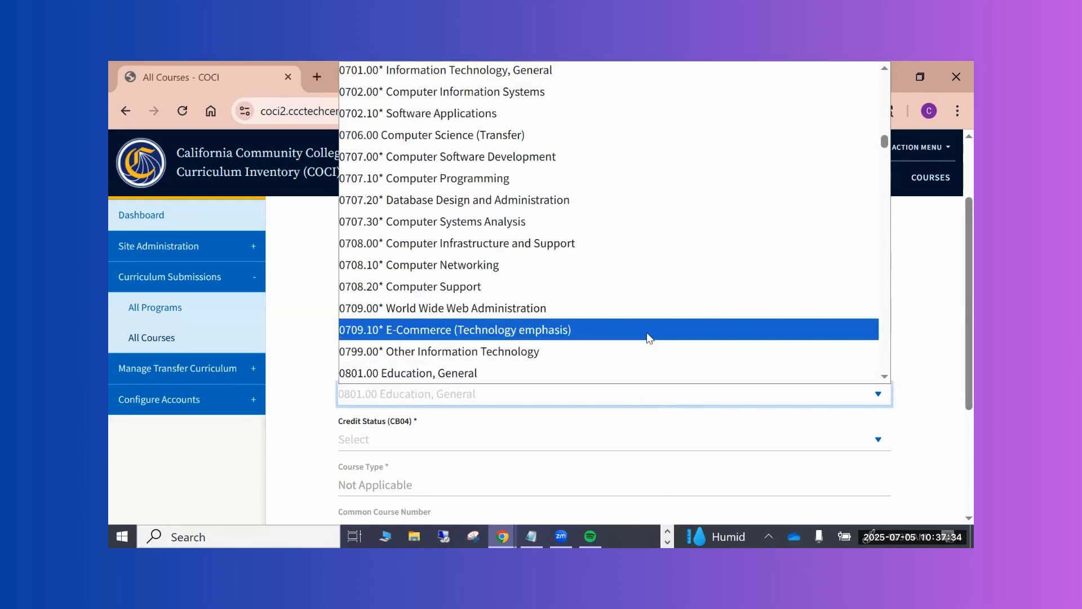
scroll(648, 337, down, 3)
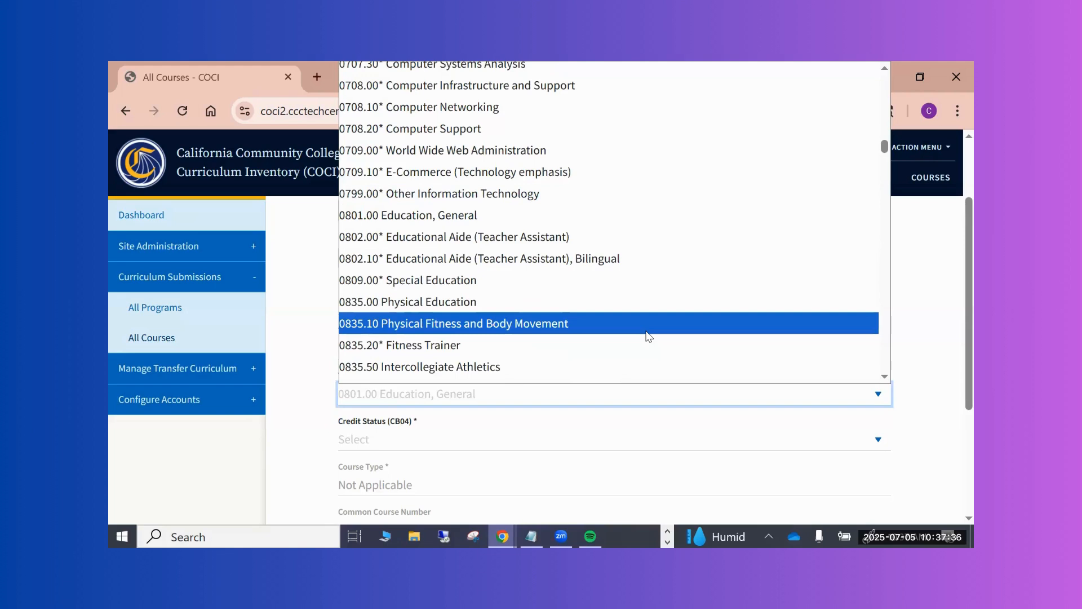
scroll(648, 336, down, 3)
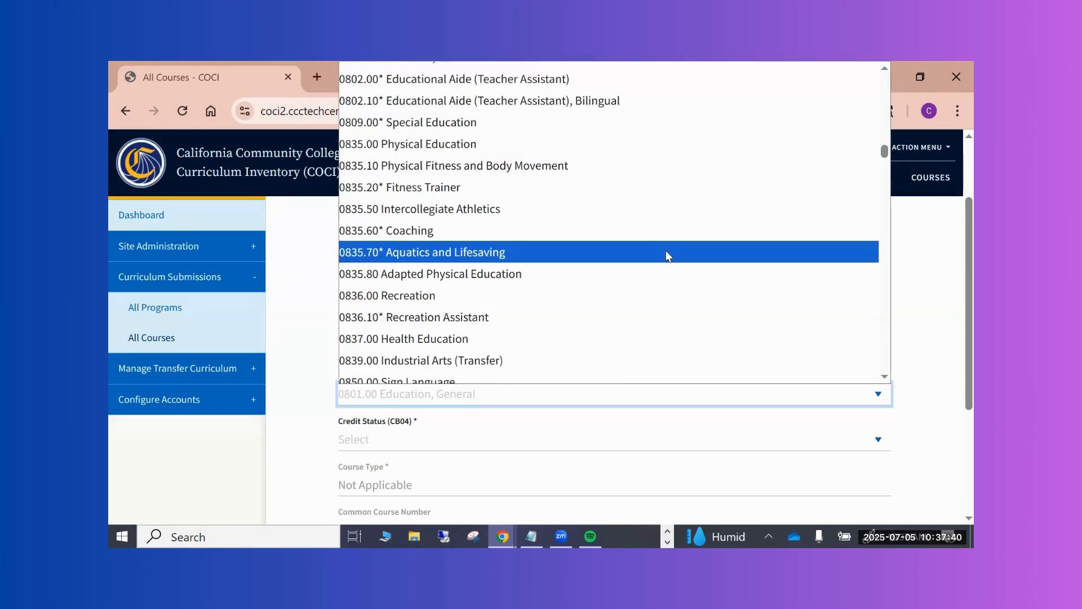
click(665, 252)
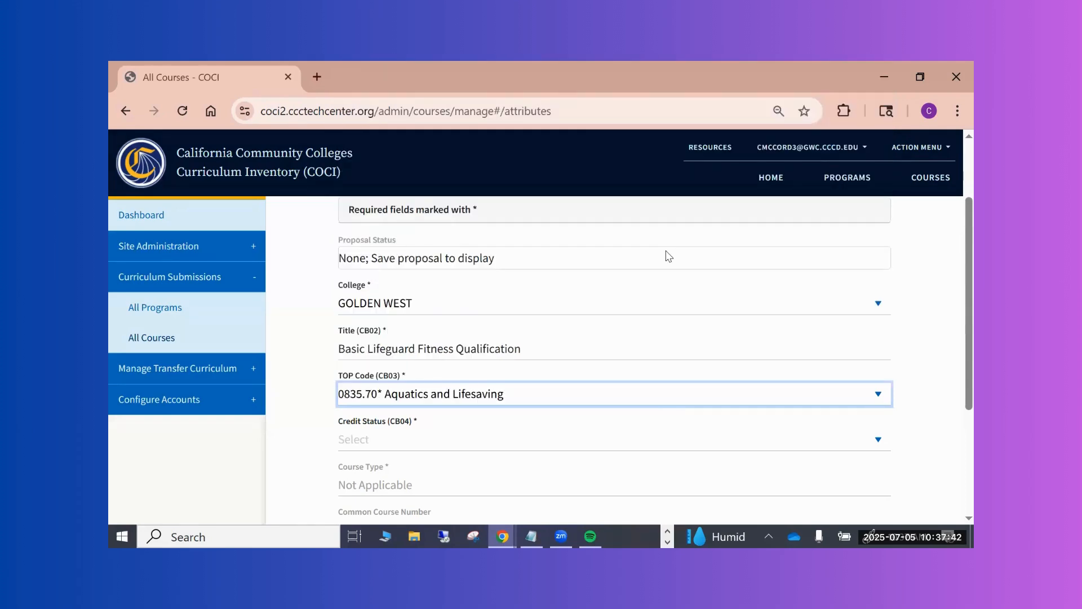
Set the Credit Status (CB04) to N - Noncredit and save the new course's attributes.
click(804, 446)
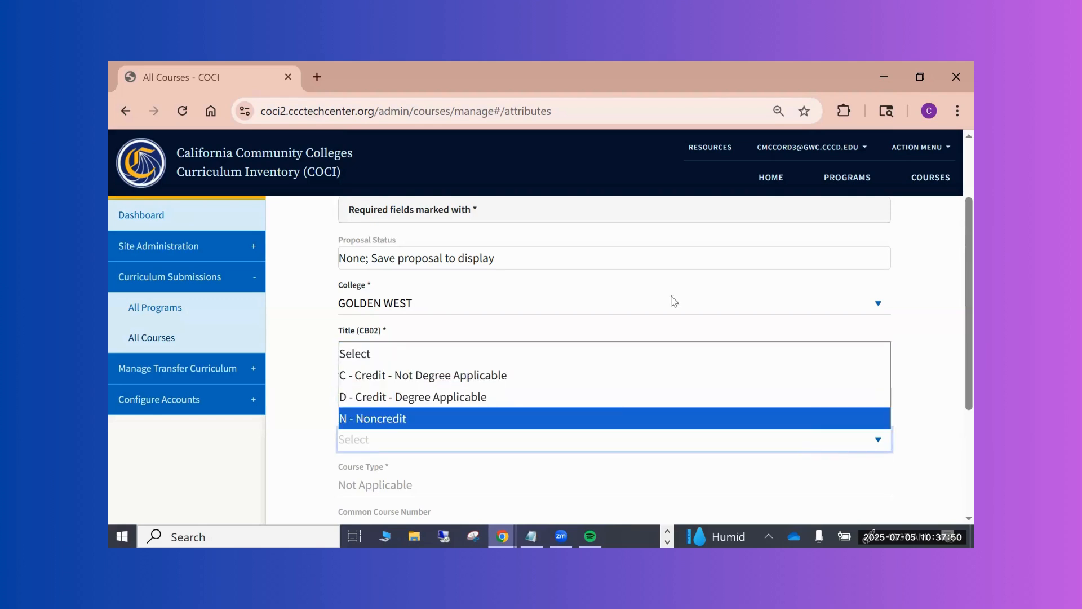
key(Up)
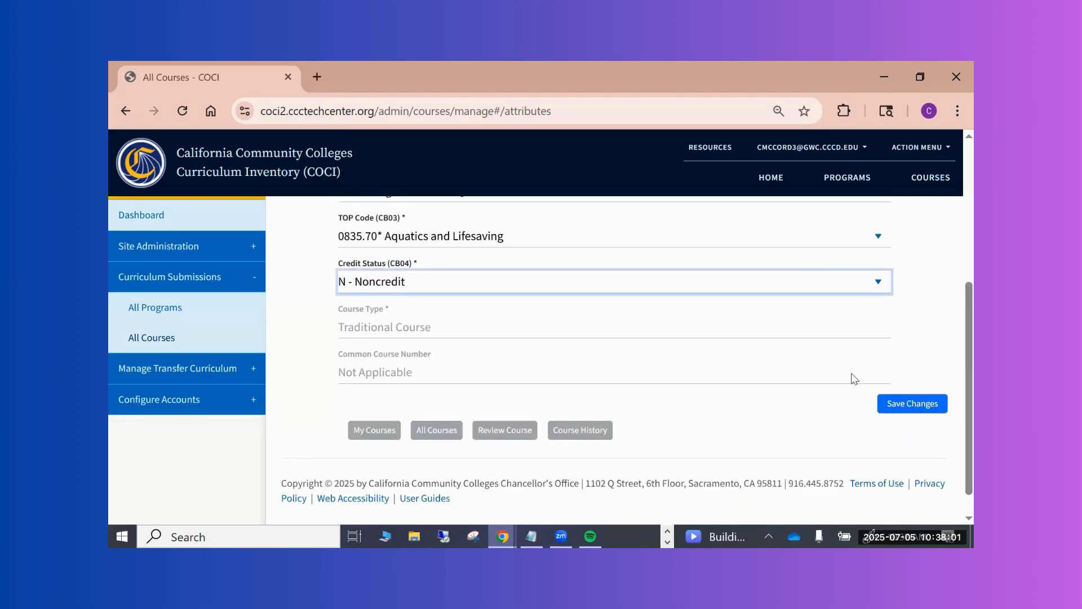
click(912, 414)
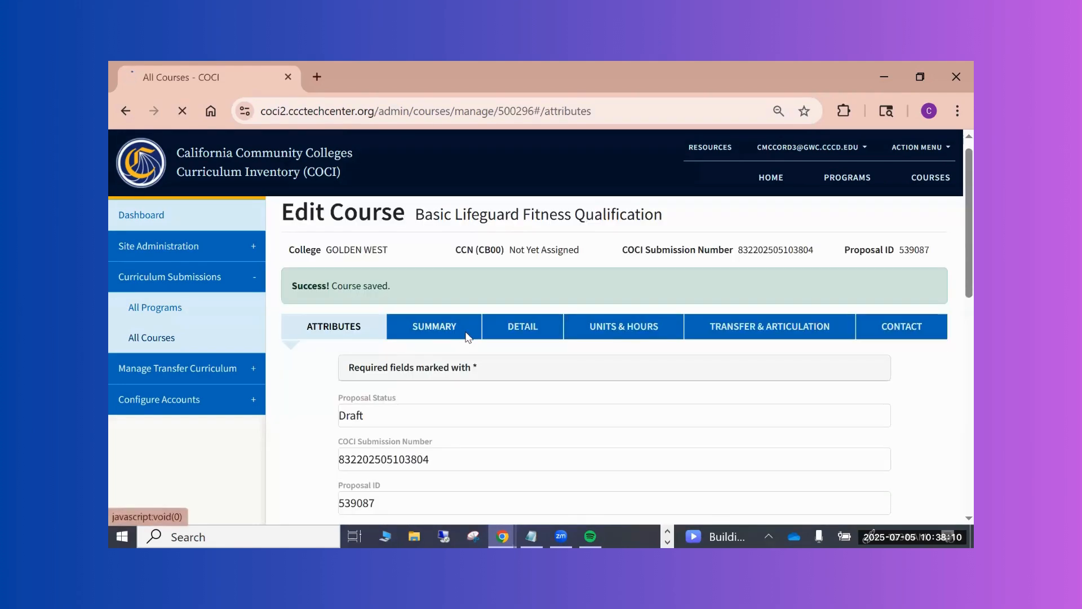
In the course summary, enter LIFE as the Department Name (CB01A) and G050N as the Department Number (CB01B).
click(466, 337)
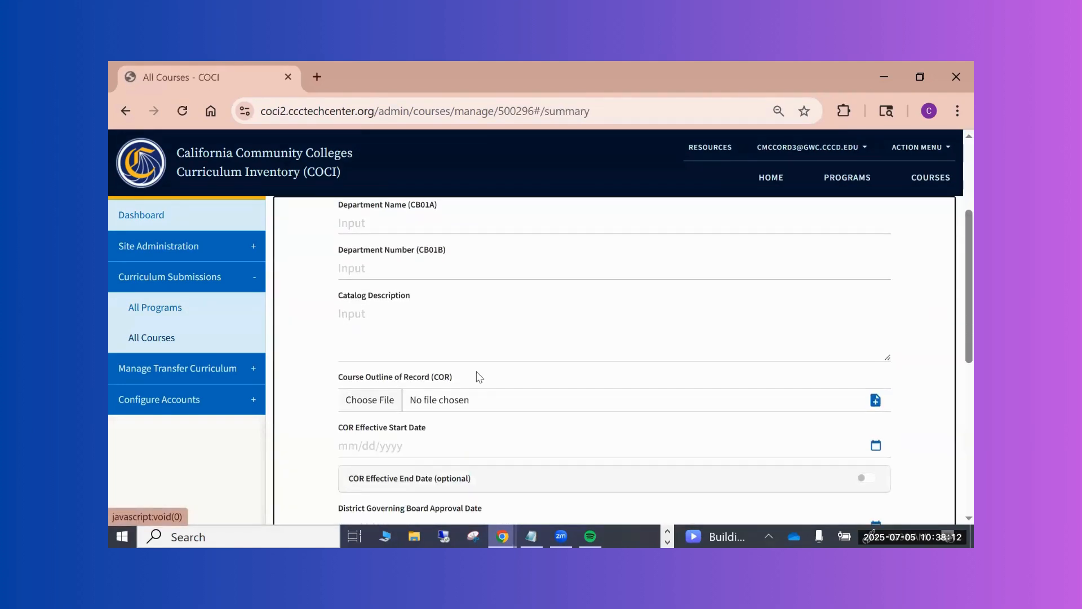
click(479, 223)
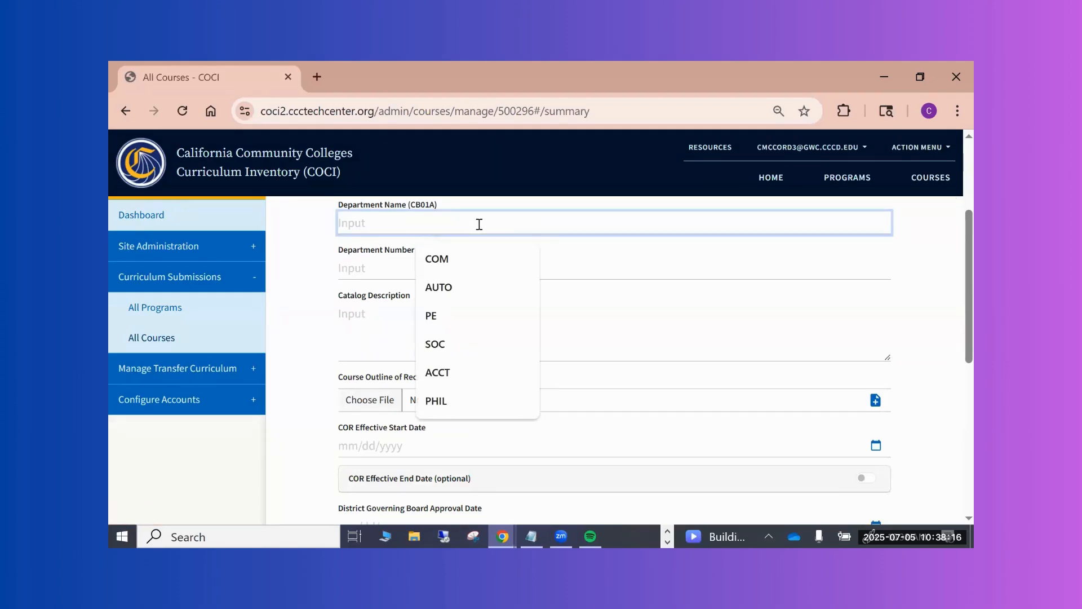
text(LIFE)
key(Tab)
text(G050N)
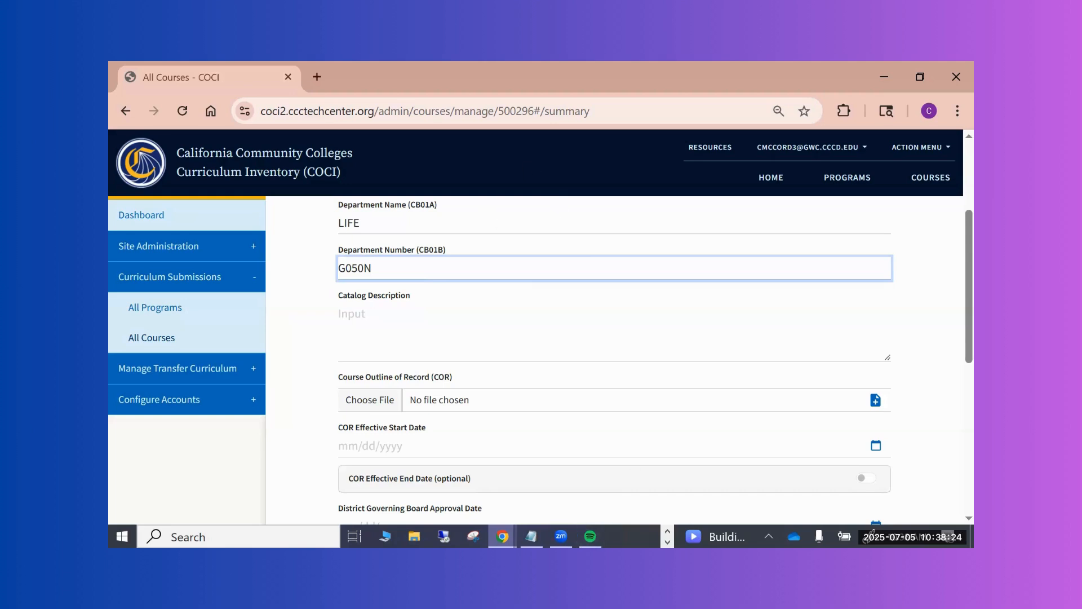
Paste the noncredit ocean lifeguard text as the Catalog Description and attach LIFE G050N COR.pdf as the Course Outline of Record.
click(869, 323)
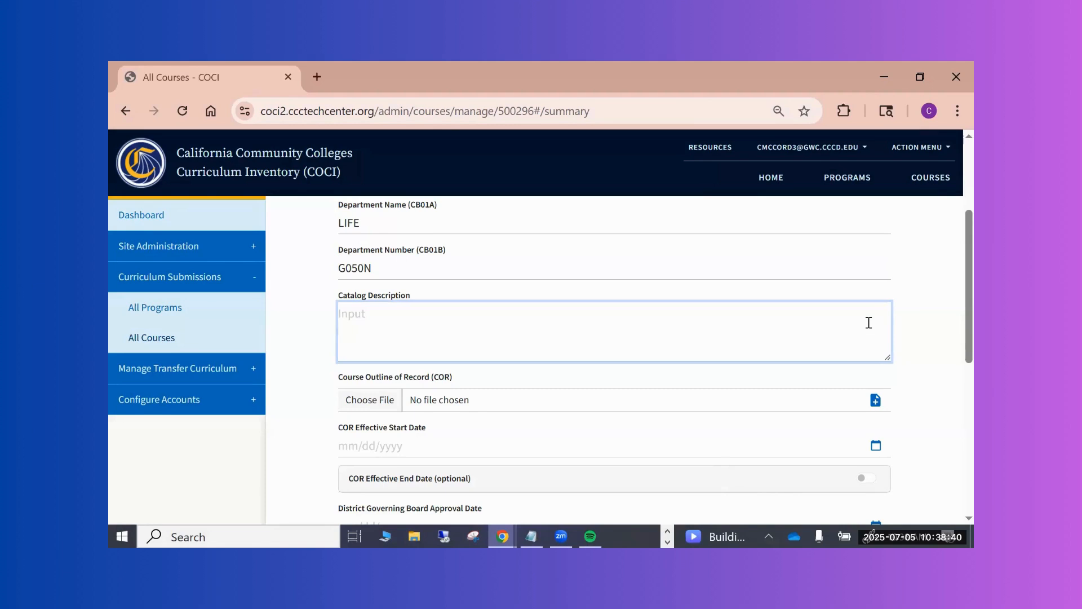
key(ctrl+v)
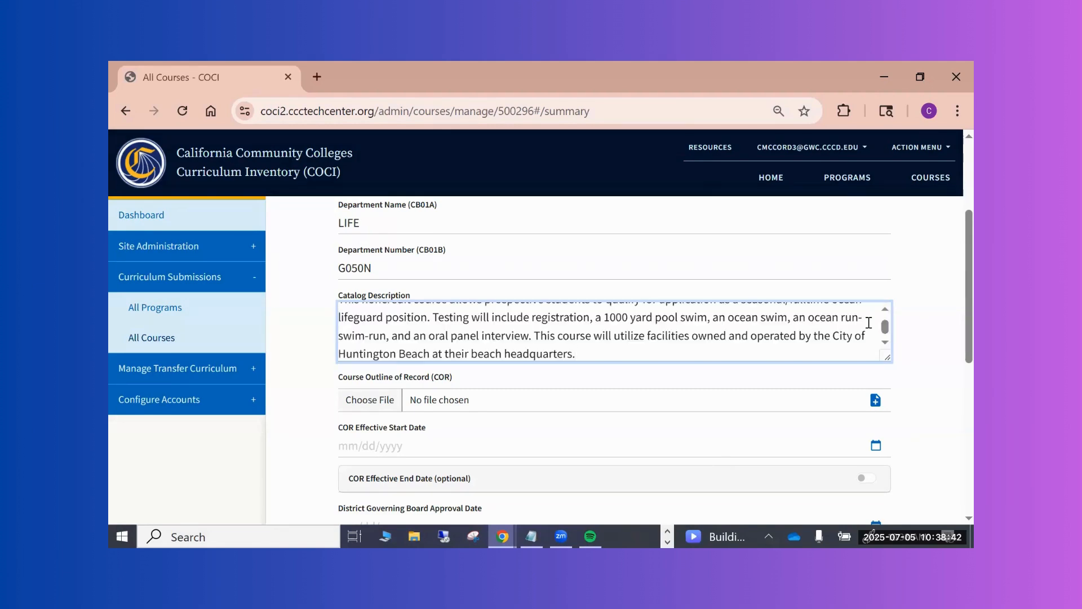
scroll(869, 323, down, 1)
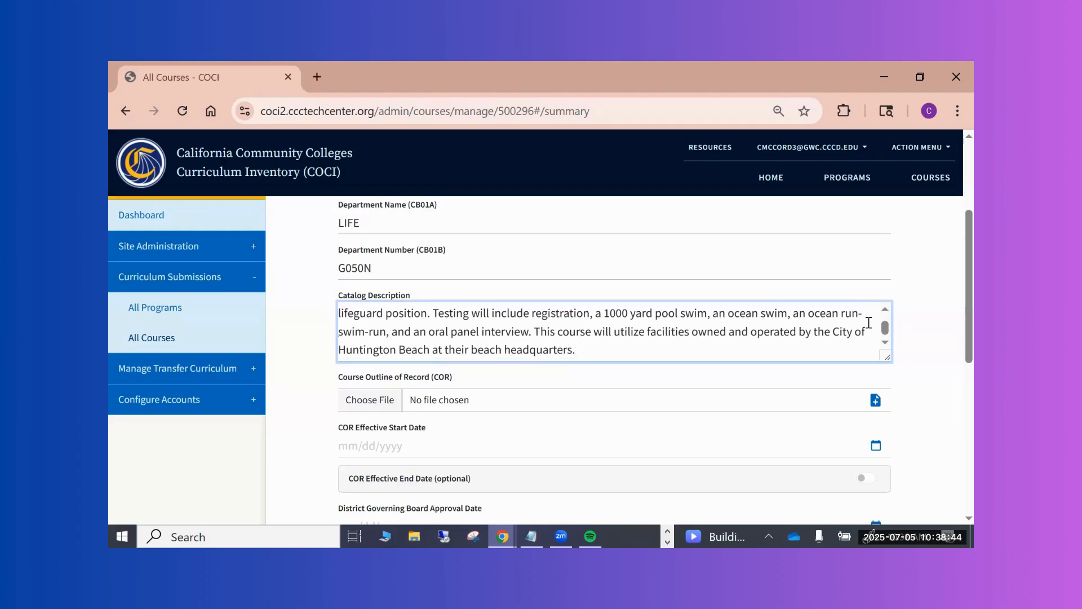
scroll(868, 323, down, 1)
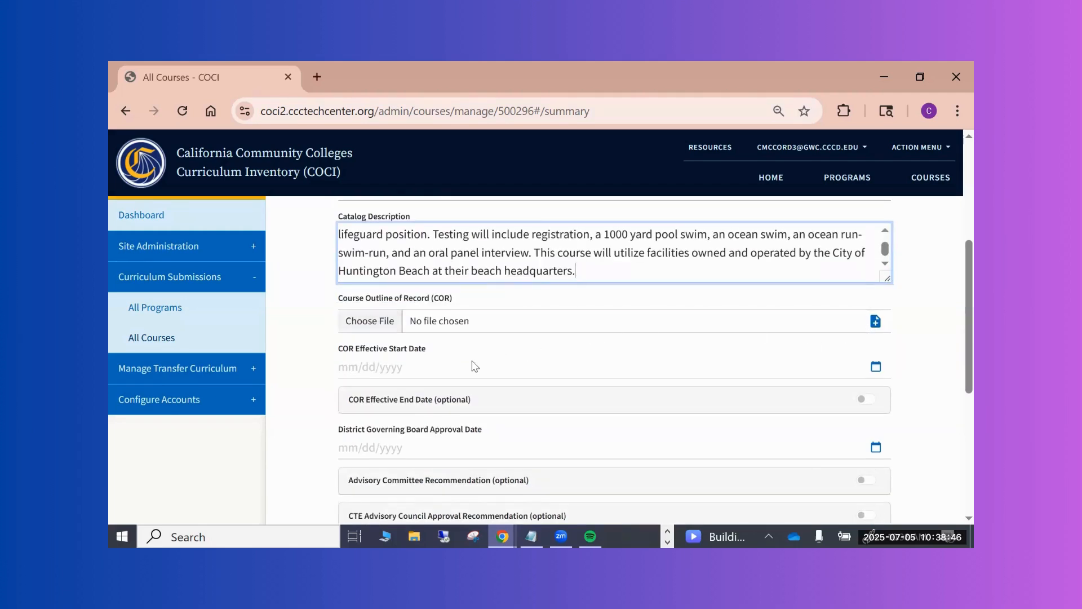
click(387, 321)
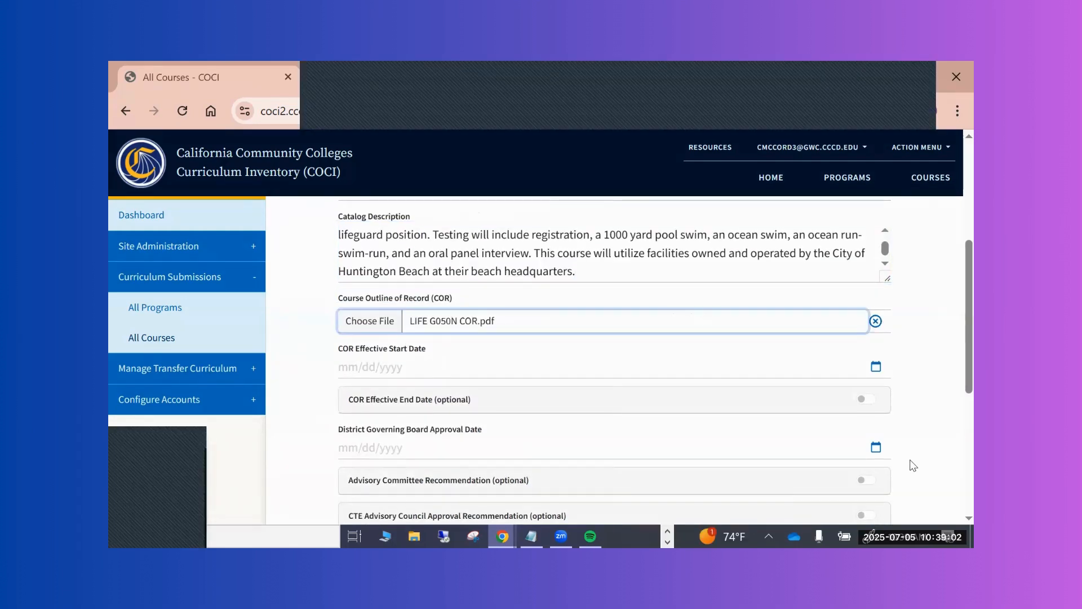
Set the COR Effective Start Date to 08/22/2025.
click(812, 375)
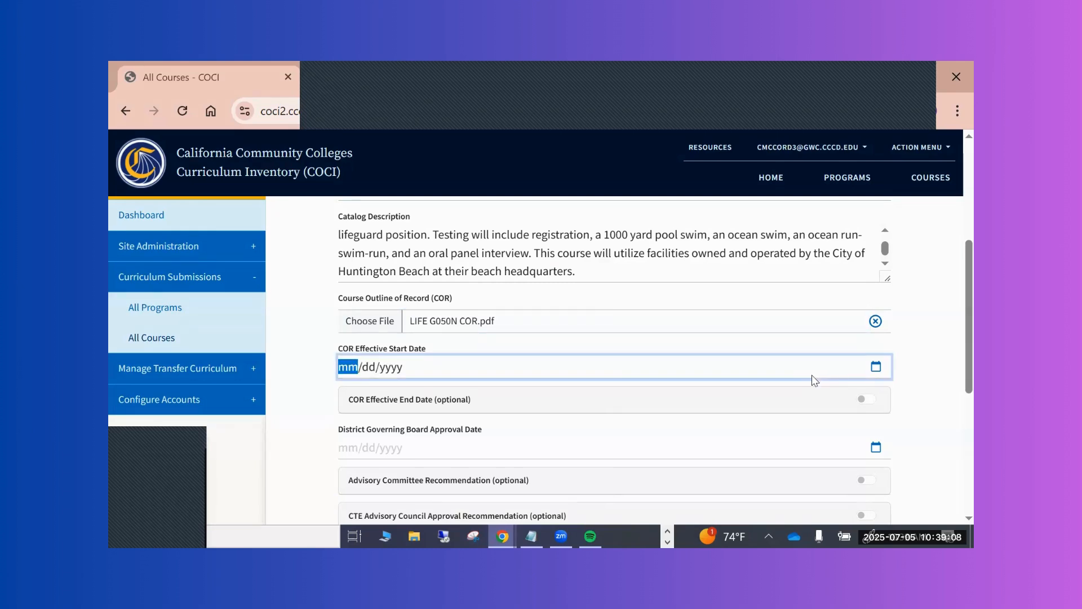
text(08/dd/yyyy)
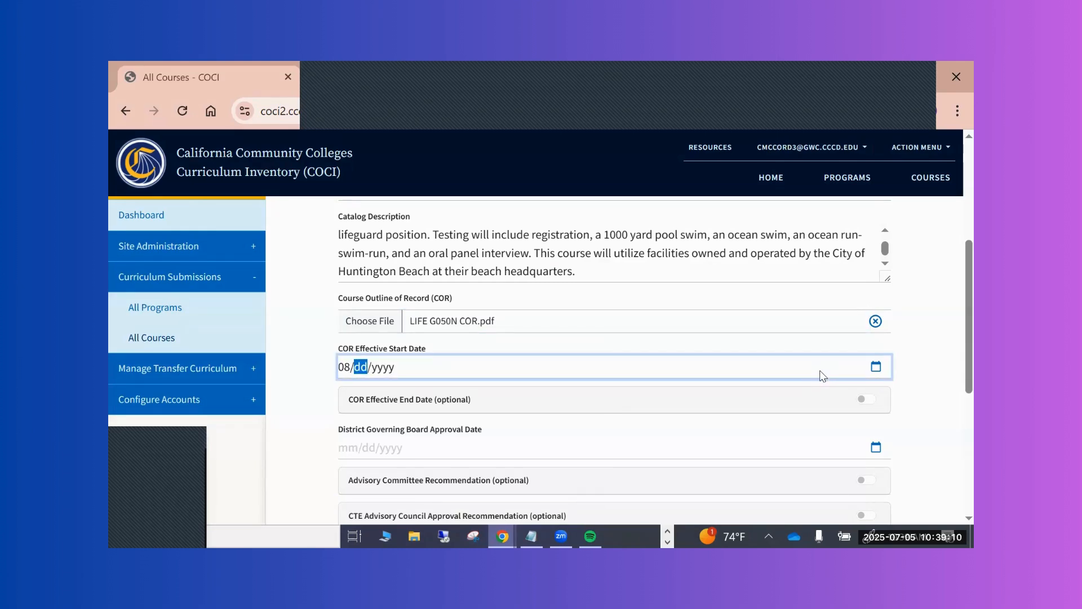
click(875, 367)
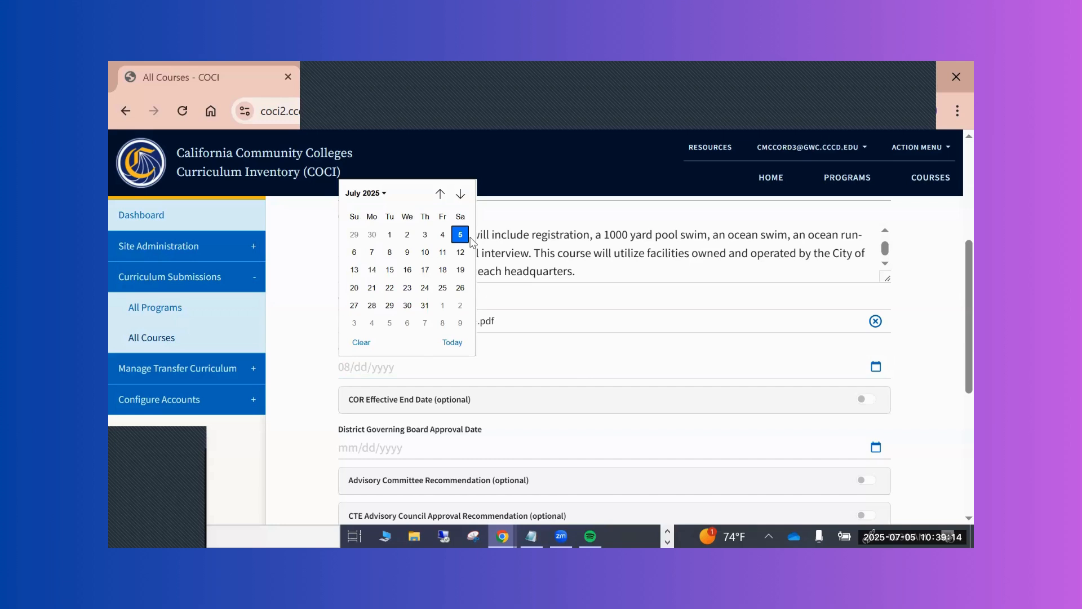
click(461, 197)
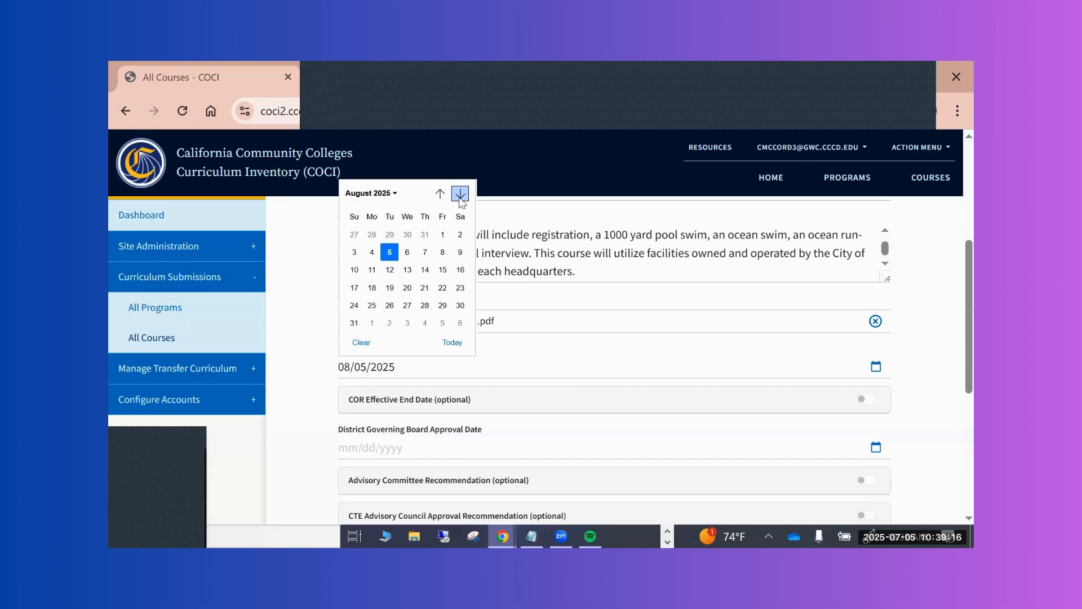
click(443, 288)
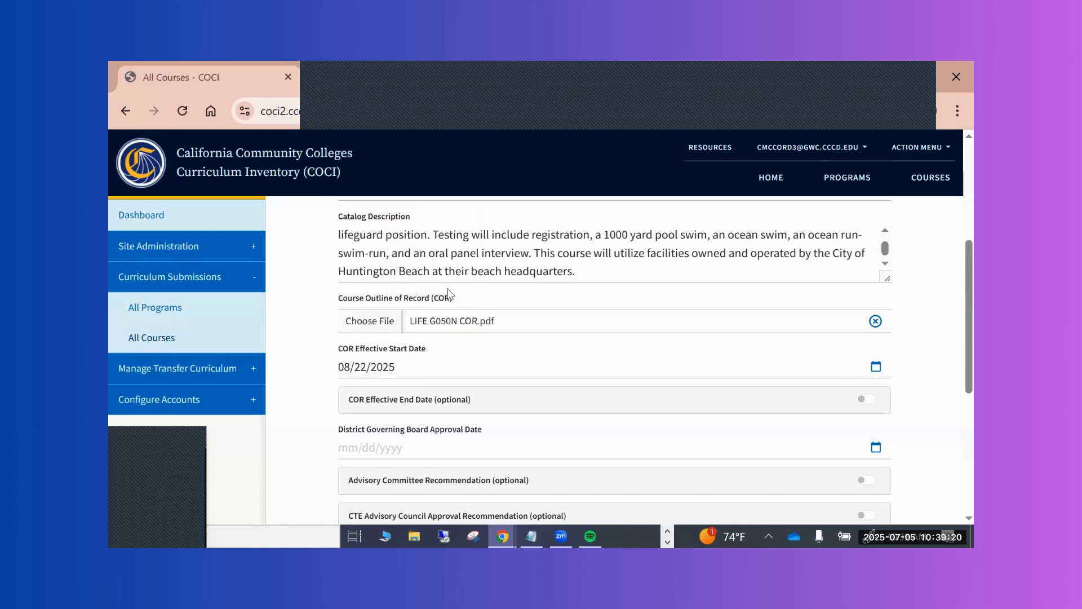
Set the District Governing Board Approval Date to 01/15/2025 and save the course summary.
click(355, 459)
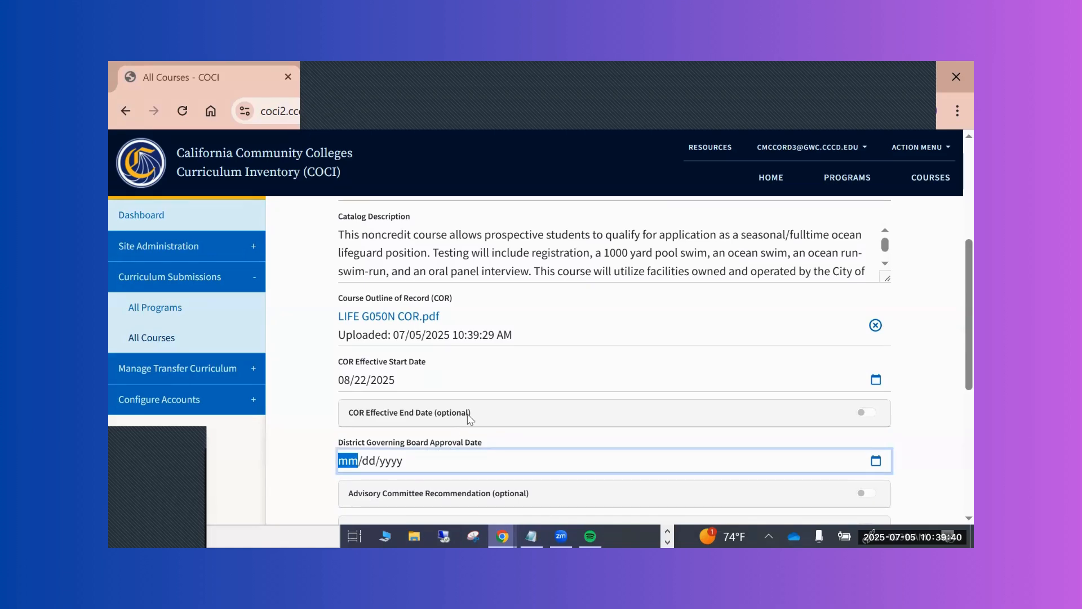
text(01/)
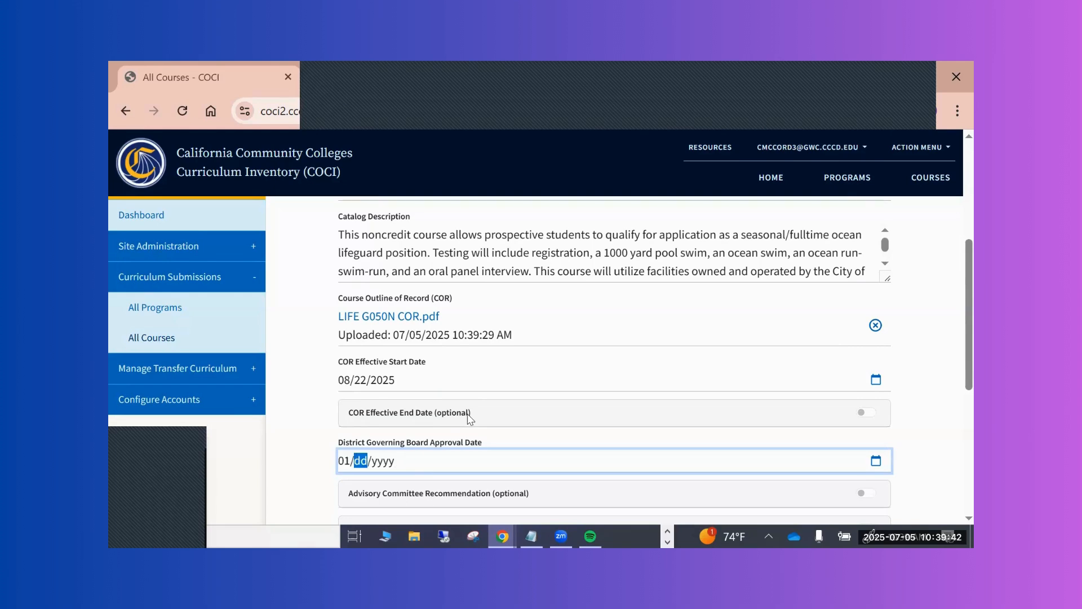
text(15/202)
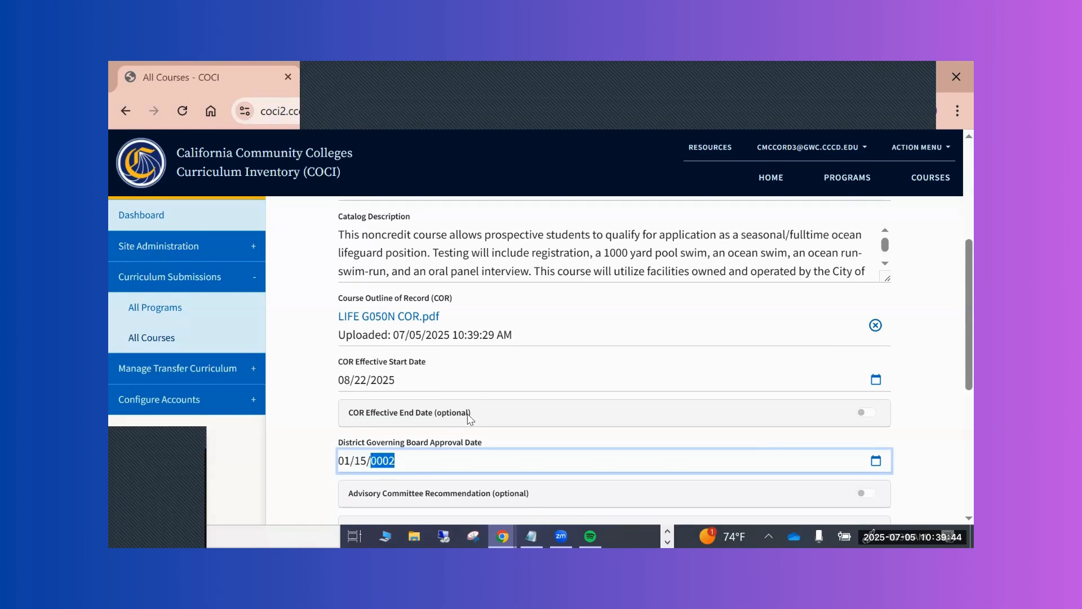
text(5)
click(934, 496)
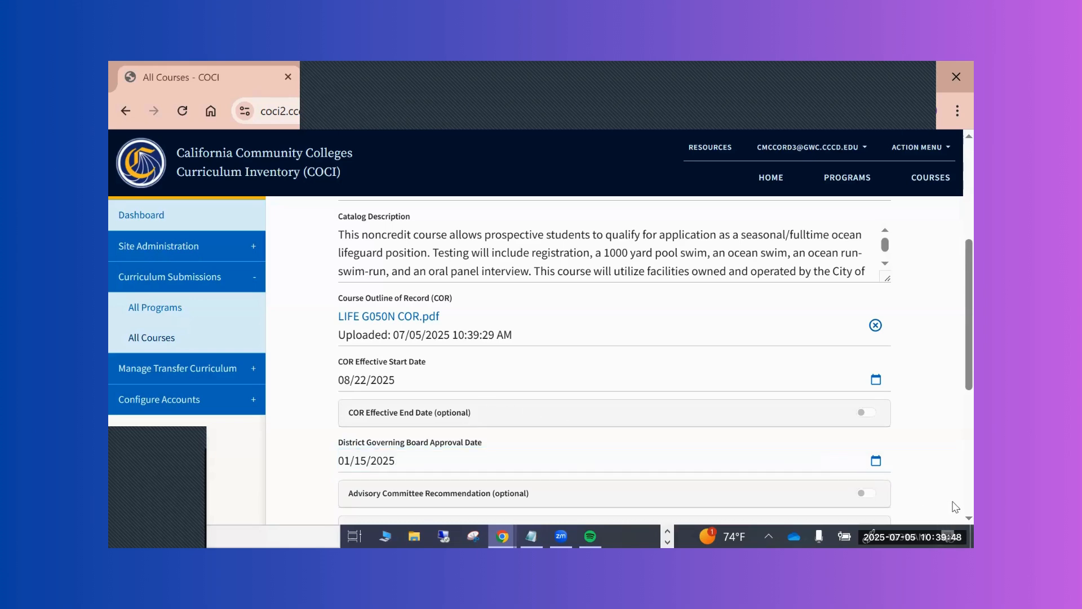
scroll(939, 472, down, 3)
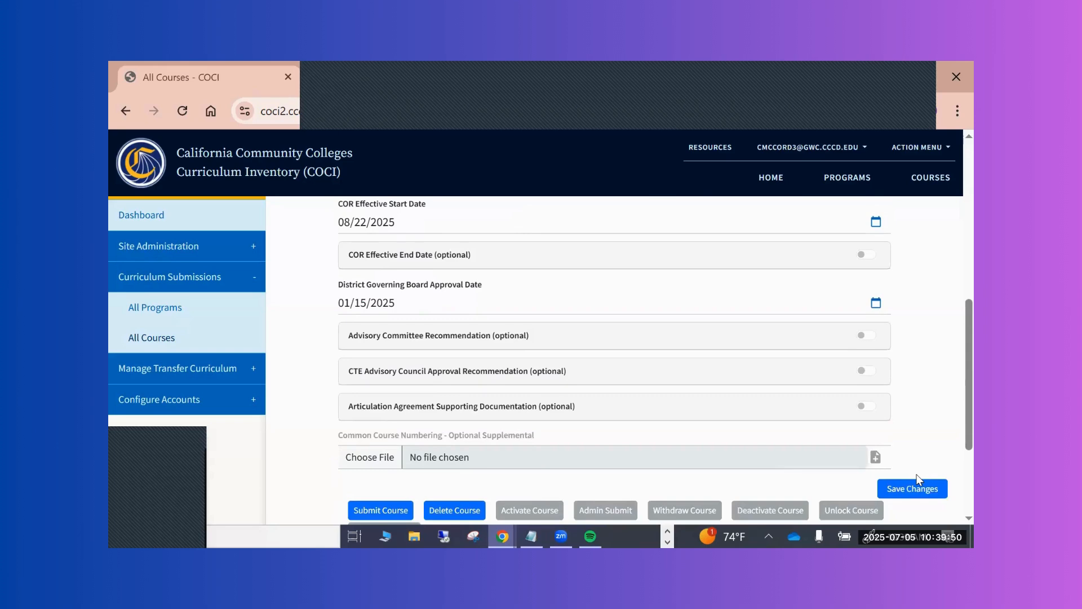
click(906, 497)
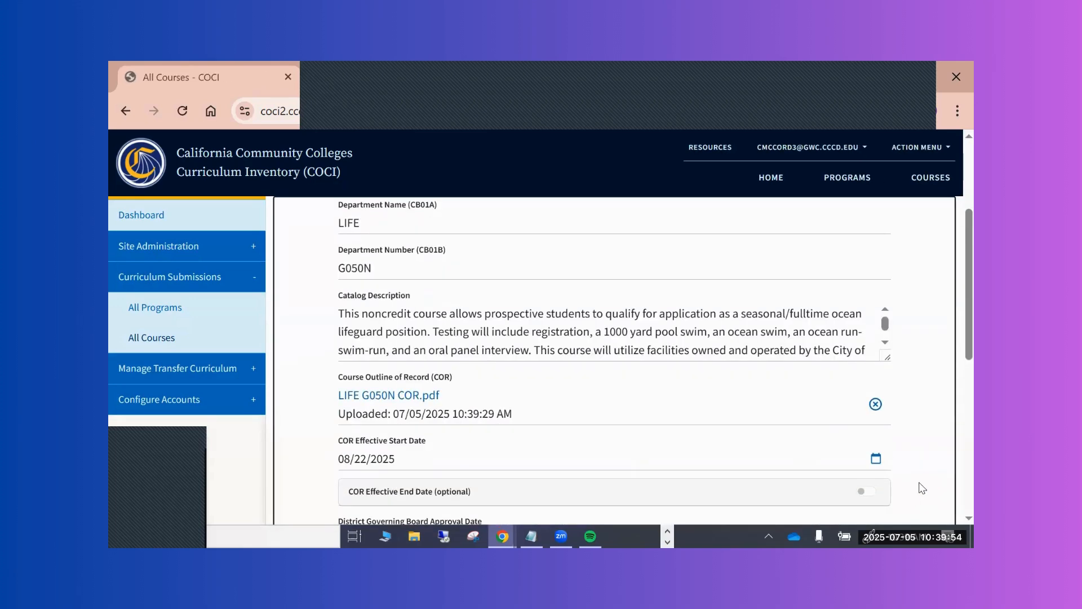
In the course detail section, set the Basic Skills Status (CB08) to N - The Course is Not a Basic Skills Course.
scroll(546, 326, up, 3)
click(546, 326)
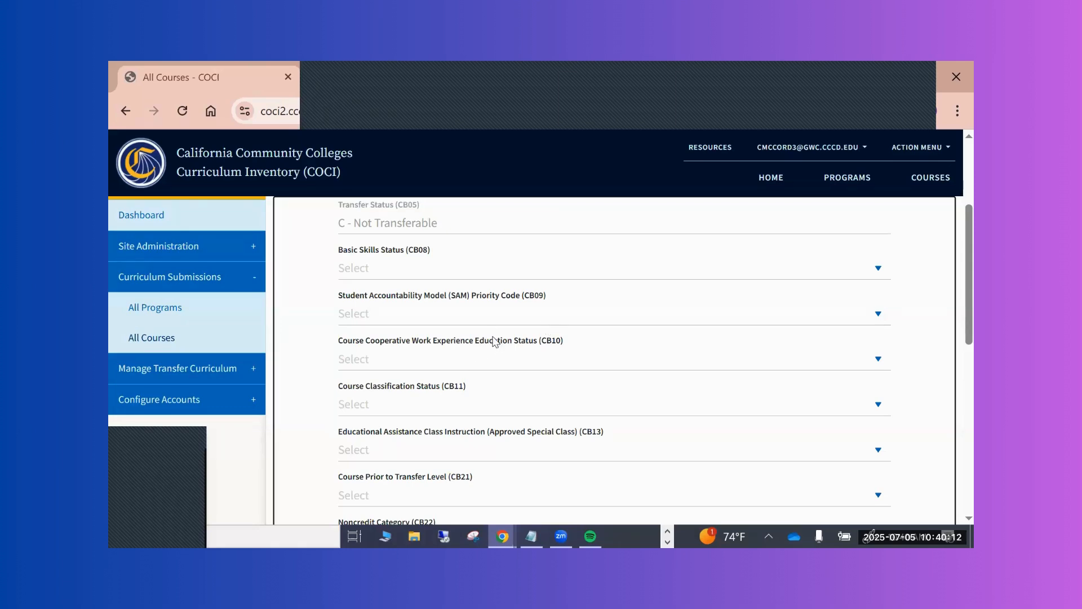
click(514, 267)
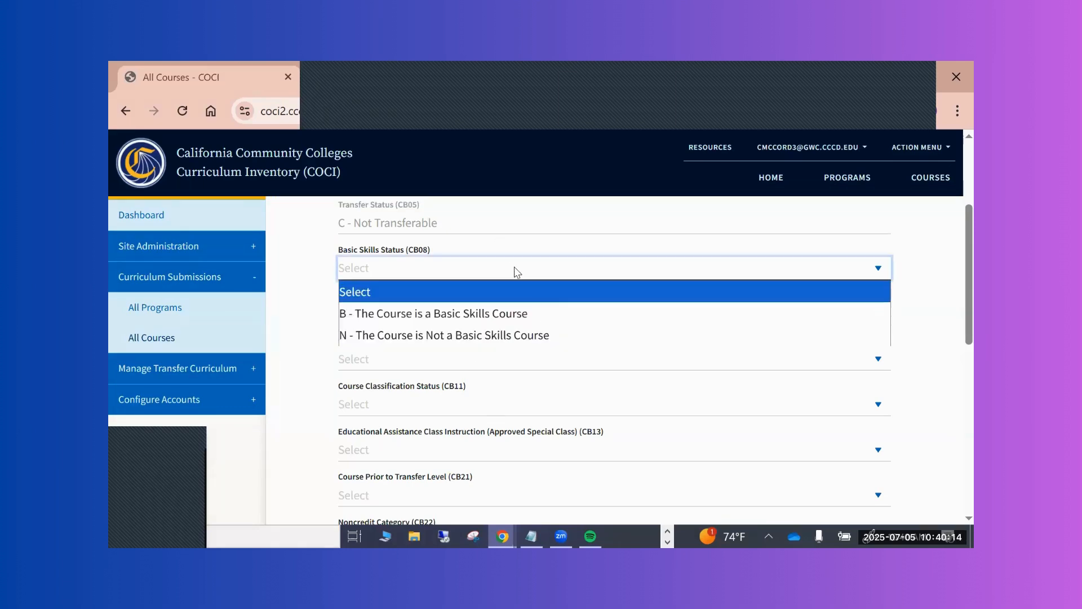
click(573, 335)
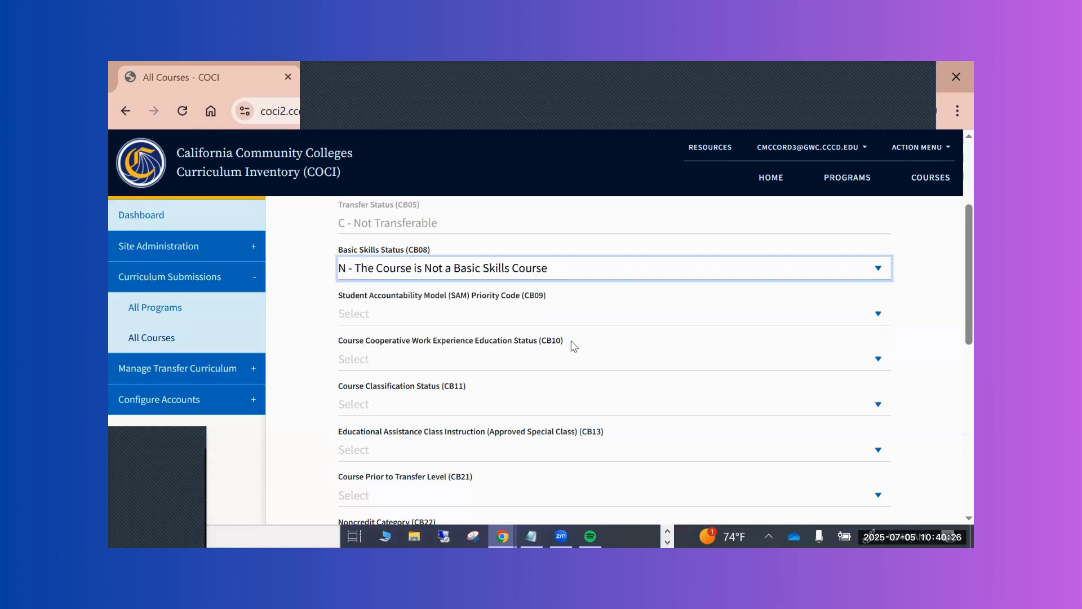
Set the SAM Priority Code (CB09) to C - Clearly Occupational and CB10 to N - Is Not Part of a Cooperative Work Experience Education Program.
click(657, 326)
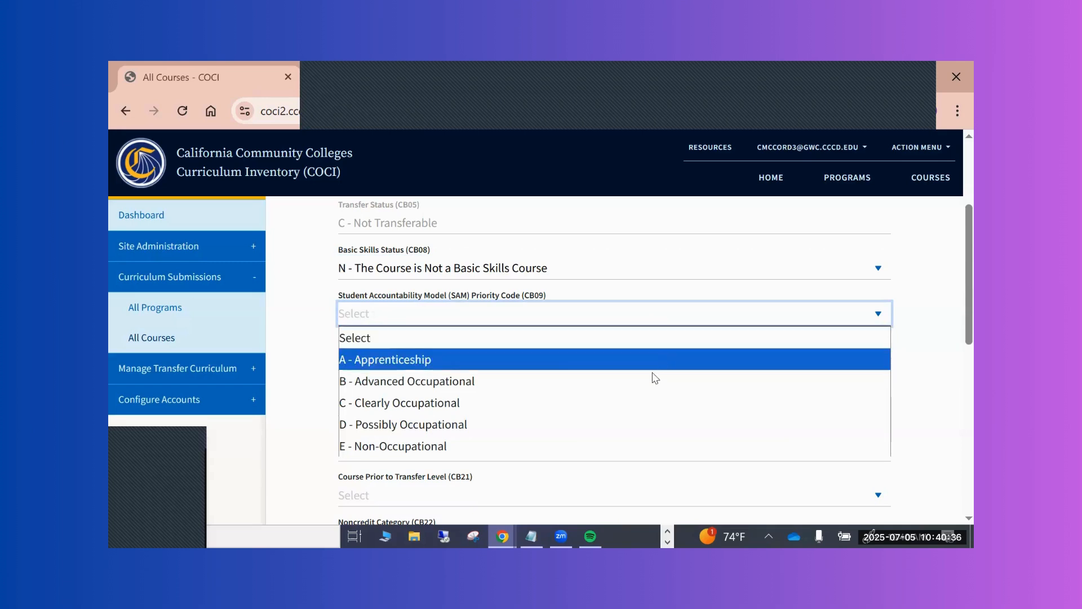
click(645, 402)
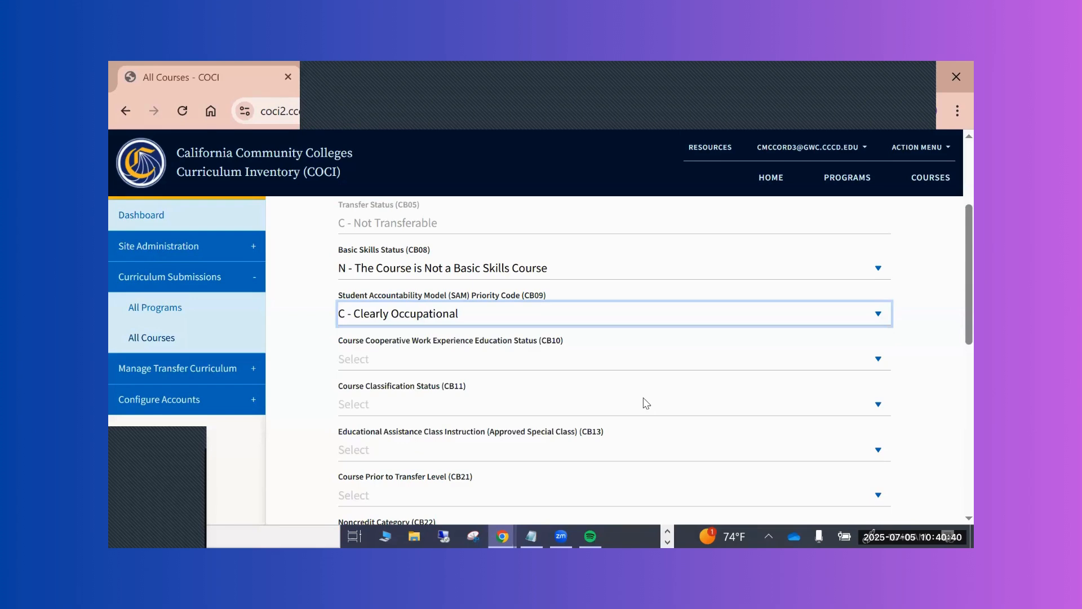
click(718, 366)
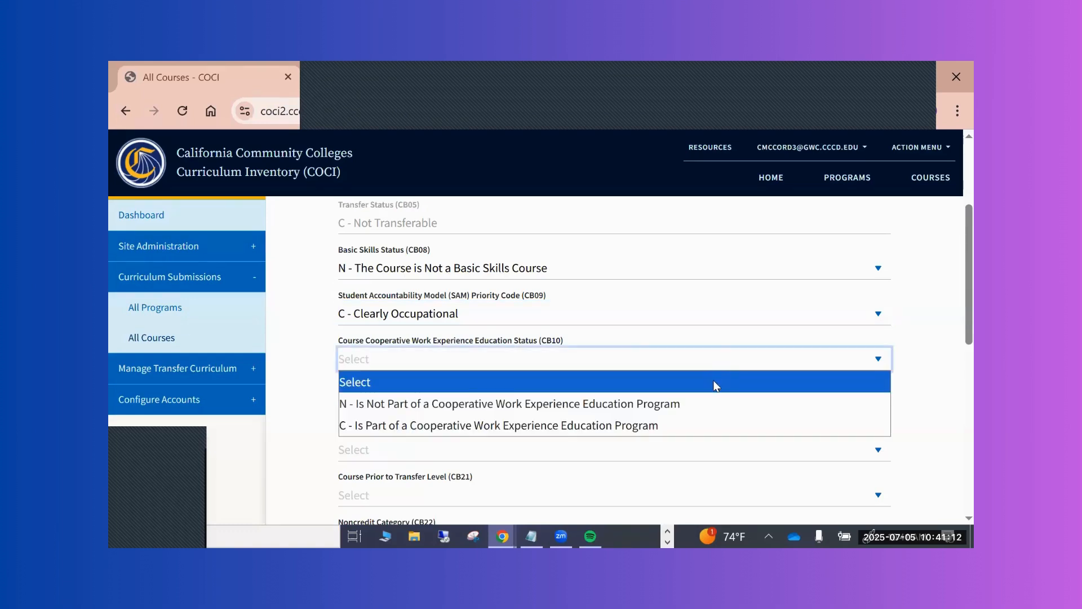
click(703, 405)
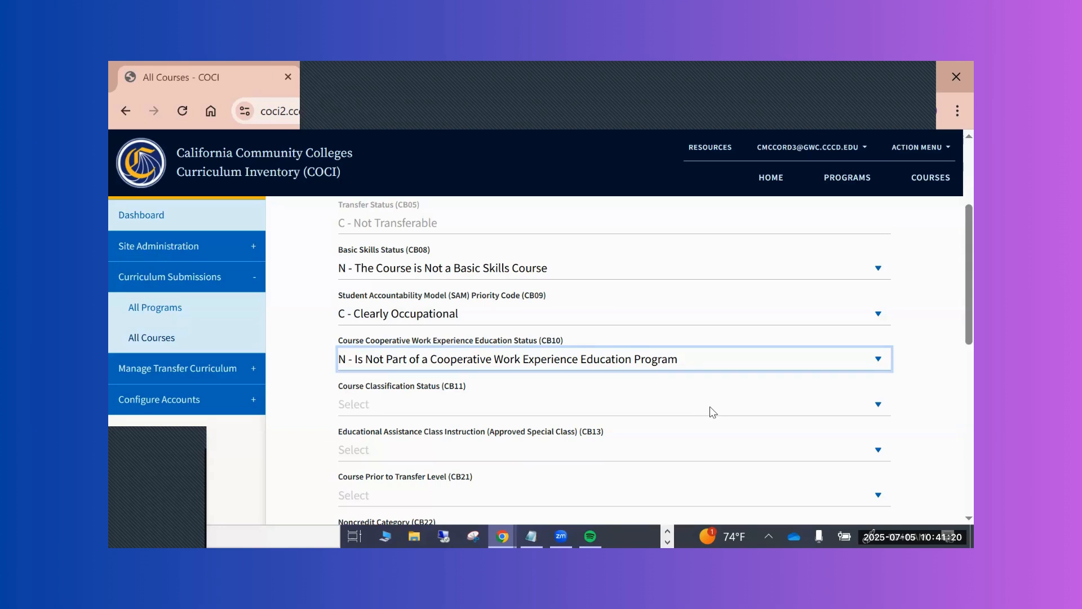
Set Course Classification (CB11) to K - Other Noncredit Enhanced Funding and CB13 to N - The Course is Not an Approved Special Class.
click(710, 407)
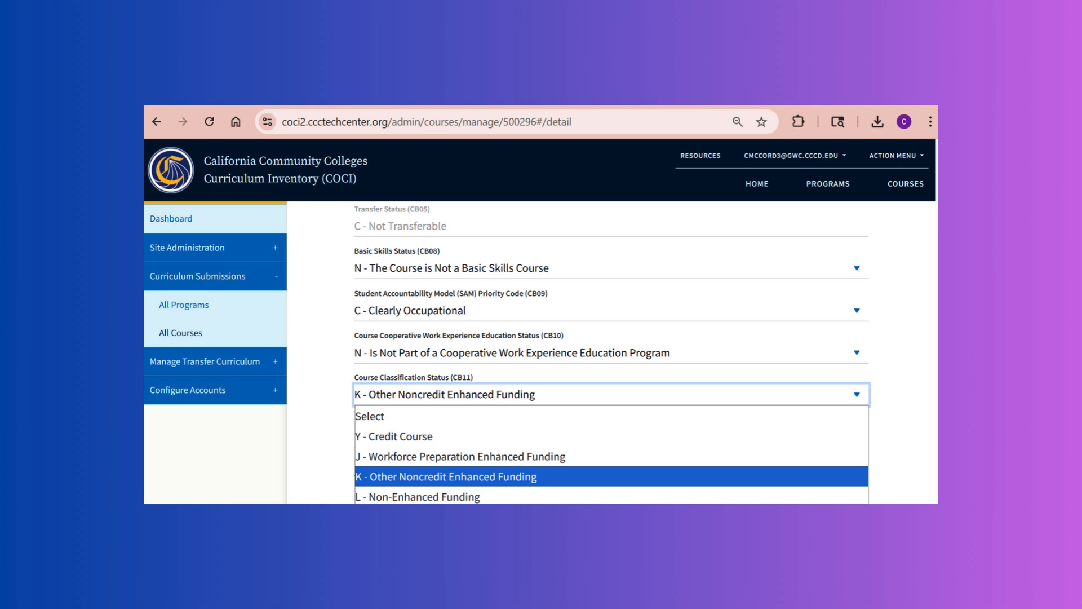
click(796, 449)
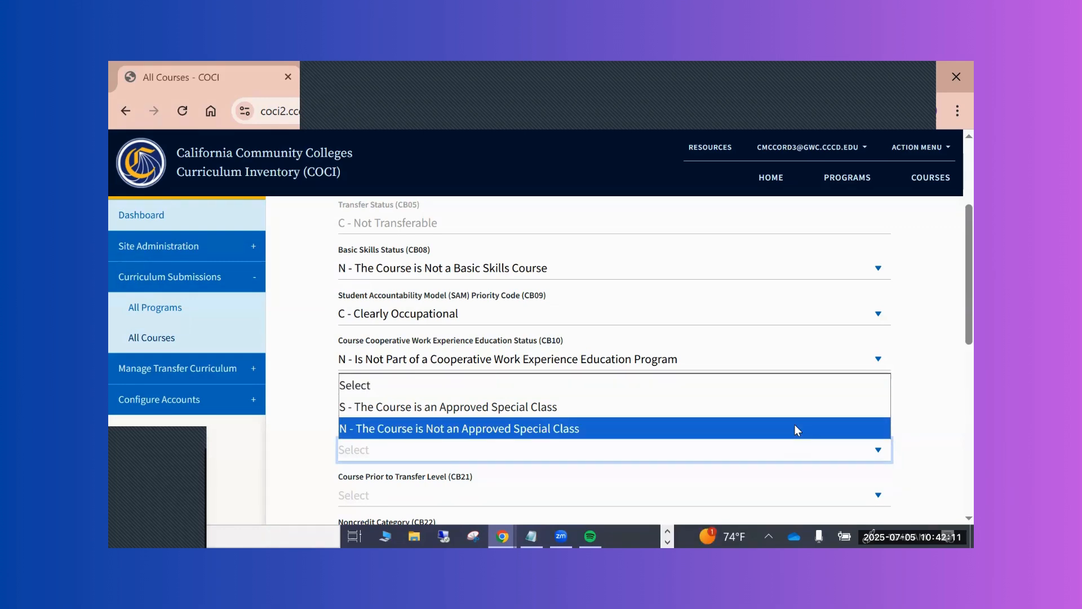
click(798, 430)
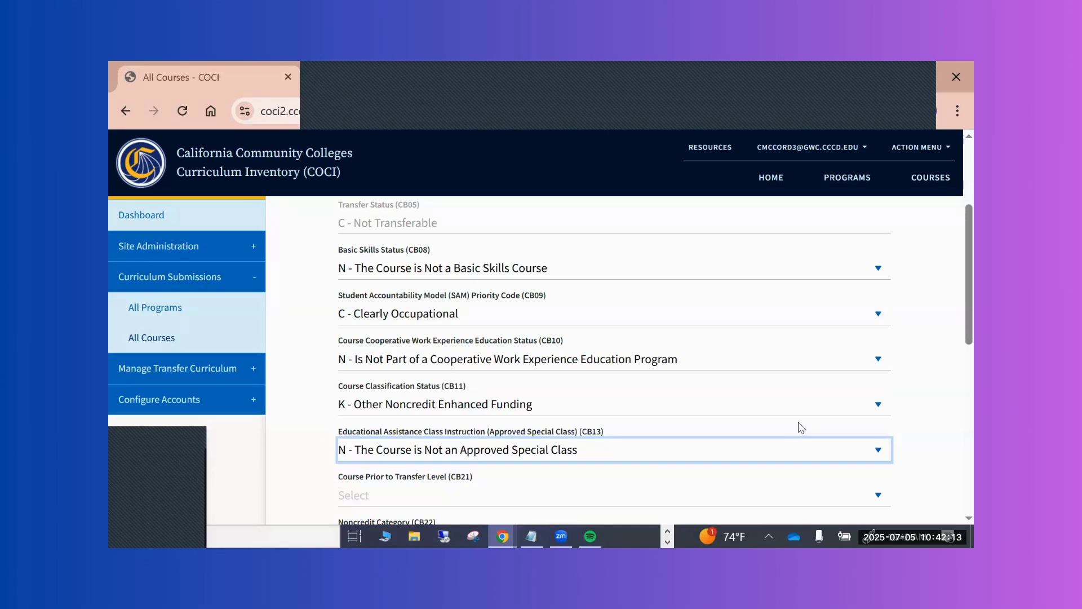
Set the Course Prior to Transfer Level (CB21) to Y - Not Applicable and the Noncredit Category (CB22) to I - Short-term Vocational.
scroll(801, 427, down, 2)
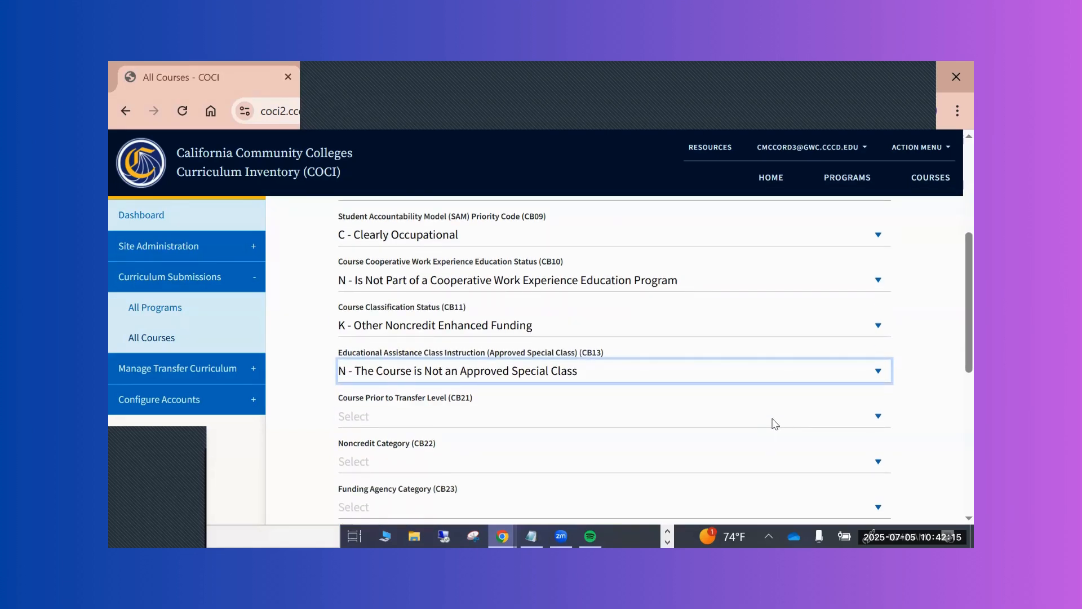
click(775, 424)
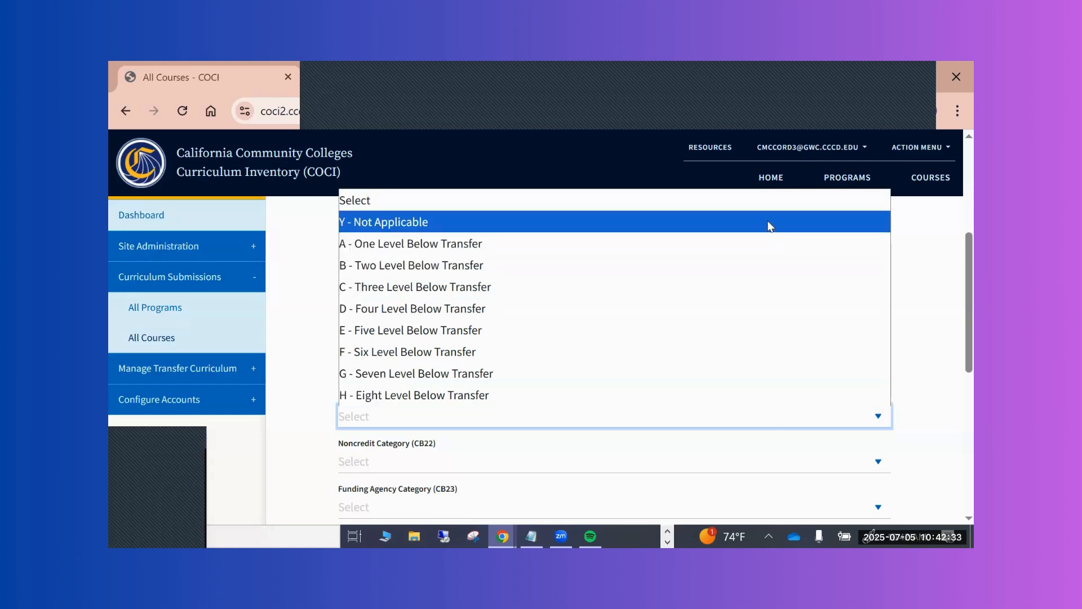
click(769, 225)
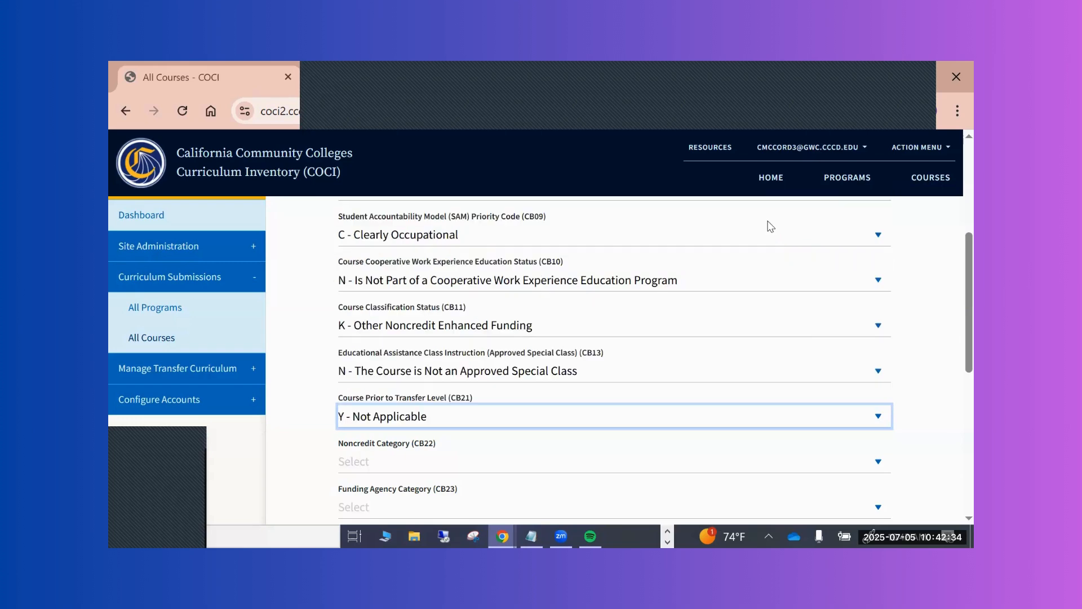
click(768, 466)
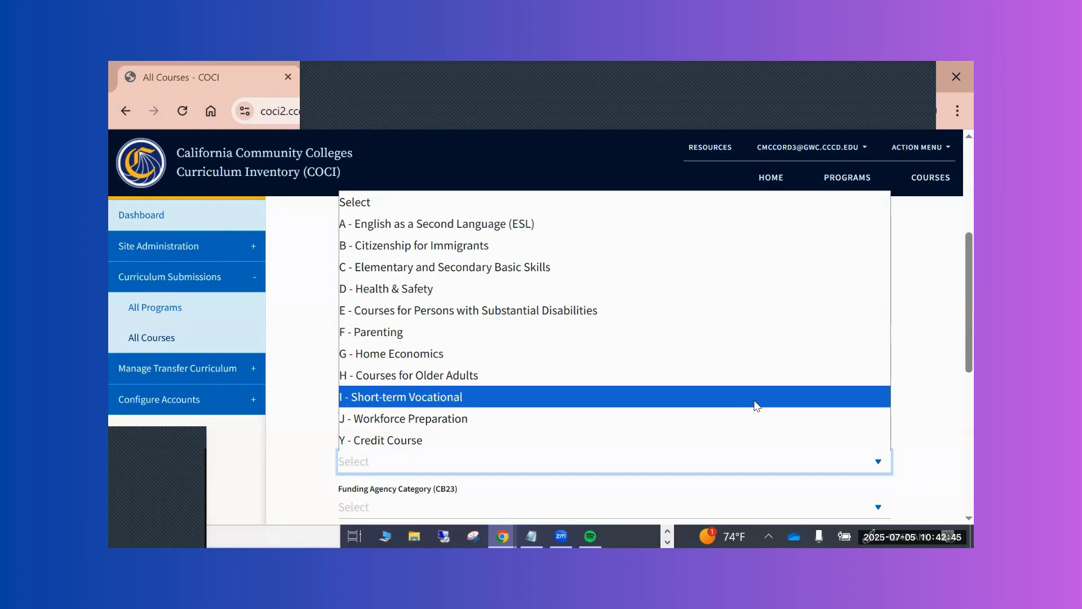
click(757, 397)
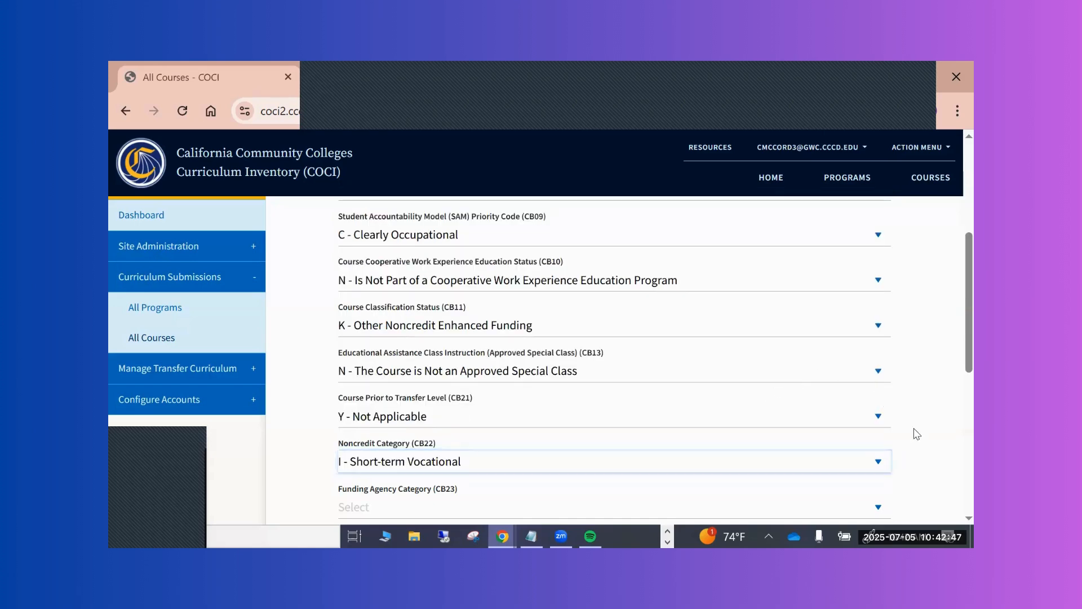
Set the Funding Agency Category (CB23) to Y - Not Applicable (Funding Not Used) and the Course Program Status (CB24) to 1 - Program Applicable.
scroll(917, 433, down, 3)
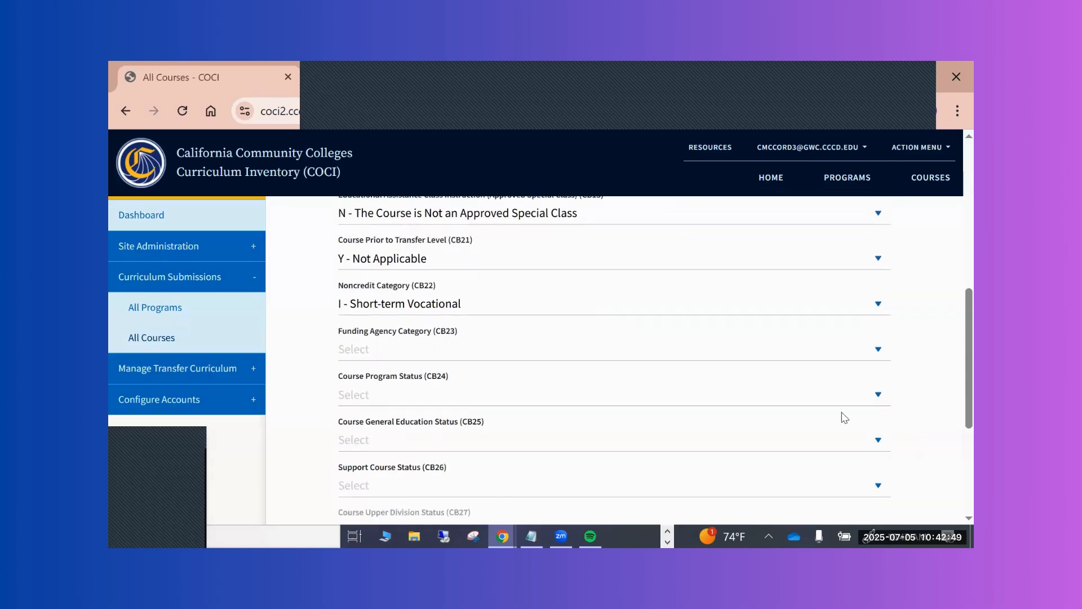
click(765, 353)
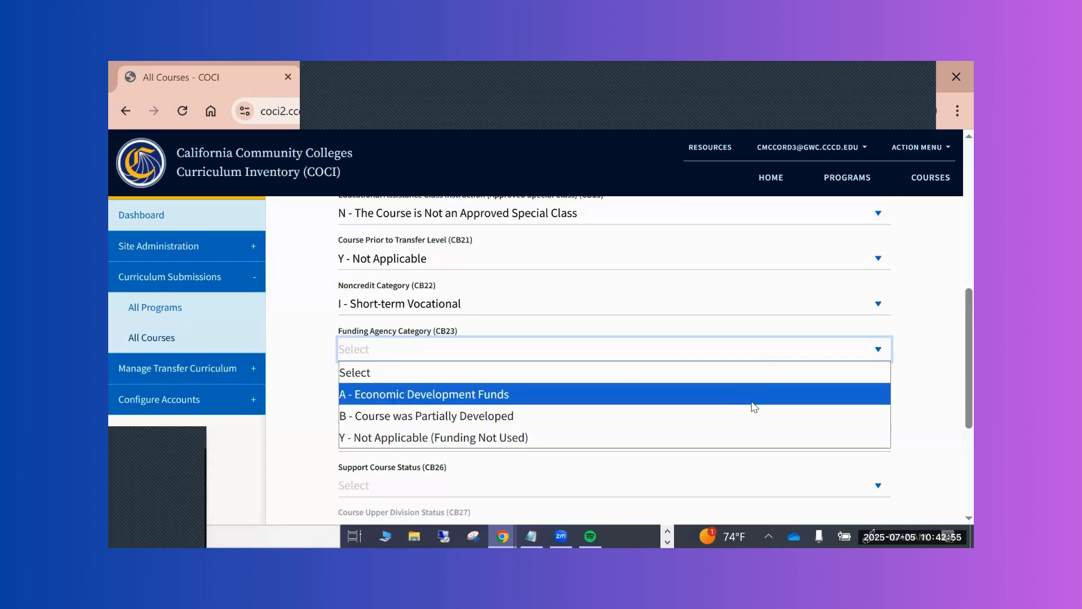
click(722, 434)
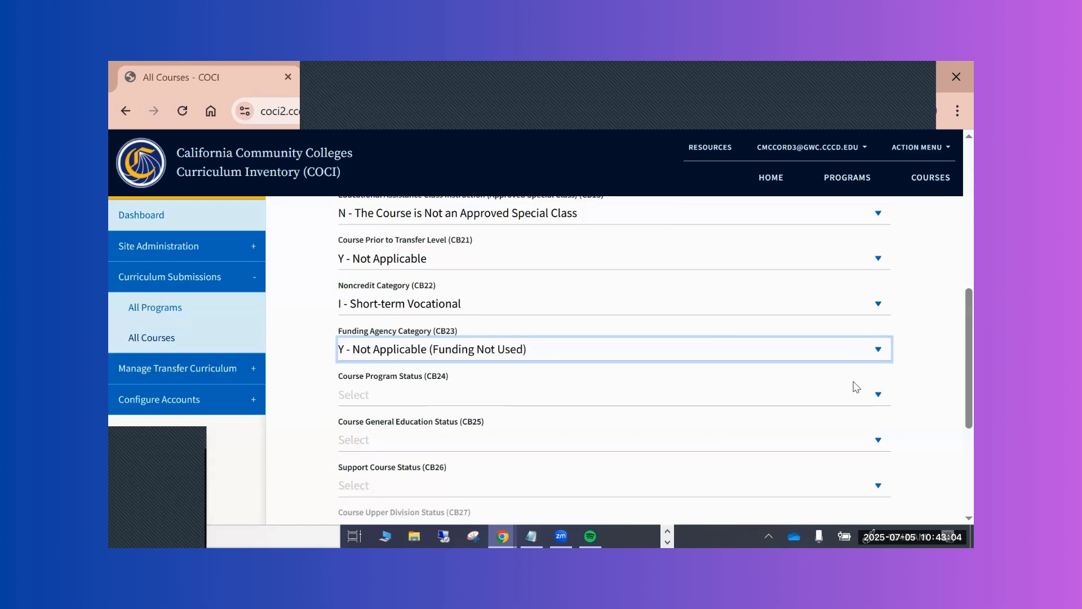
click(835, 401)
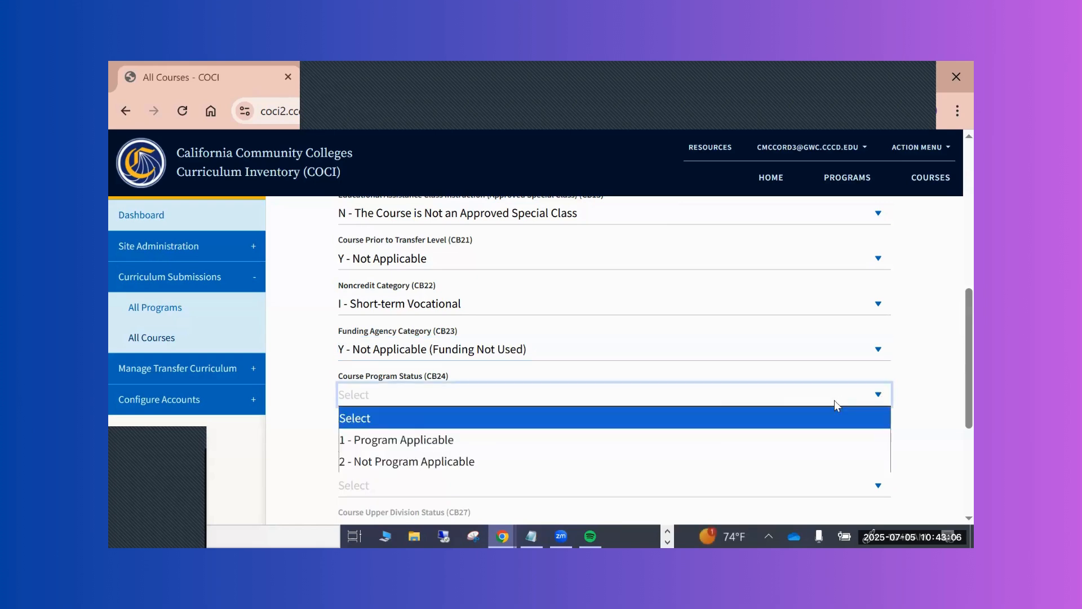
click(806, 439)
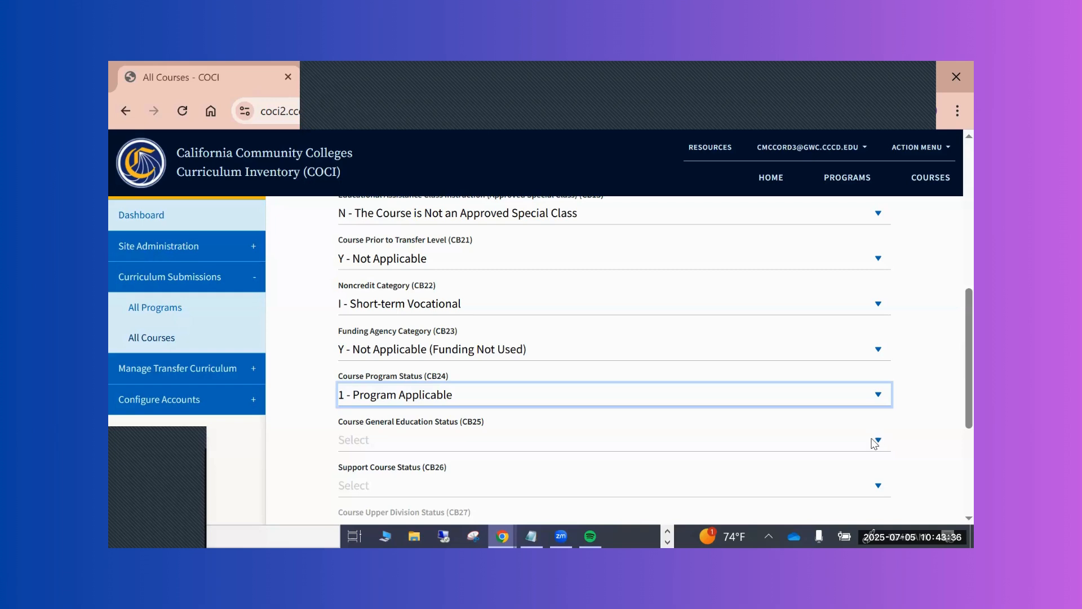
Set the Course General Education Status (CB25) to Y - Y and the Support Course Status (CB26) to N - Course is not a Support Course.
click(877, 441)
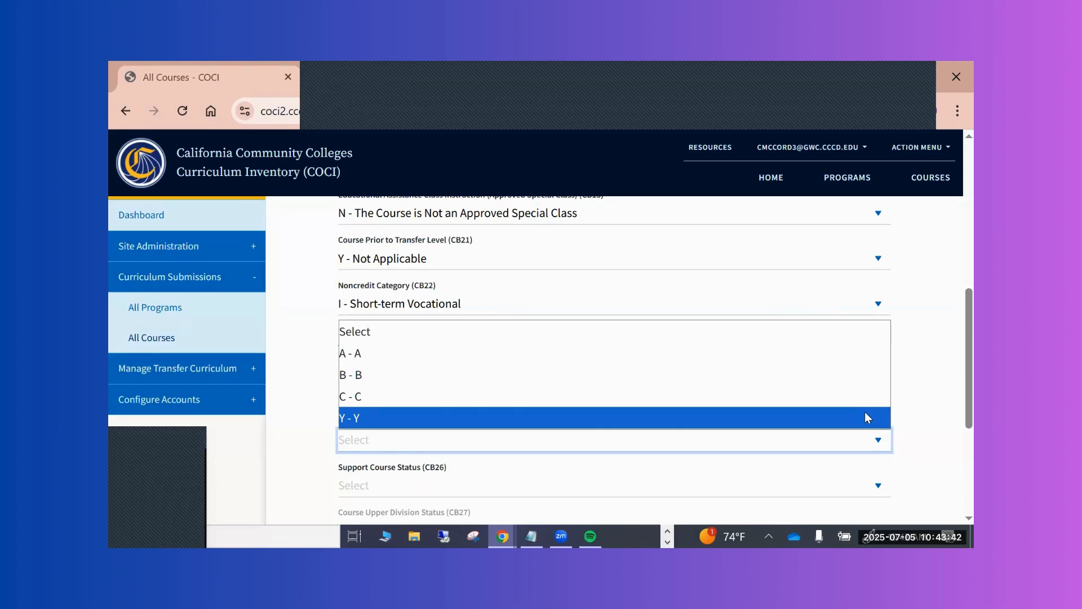
click(867, 417)
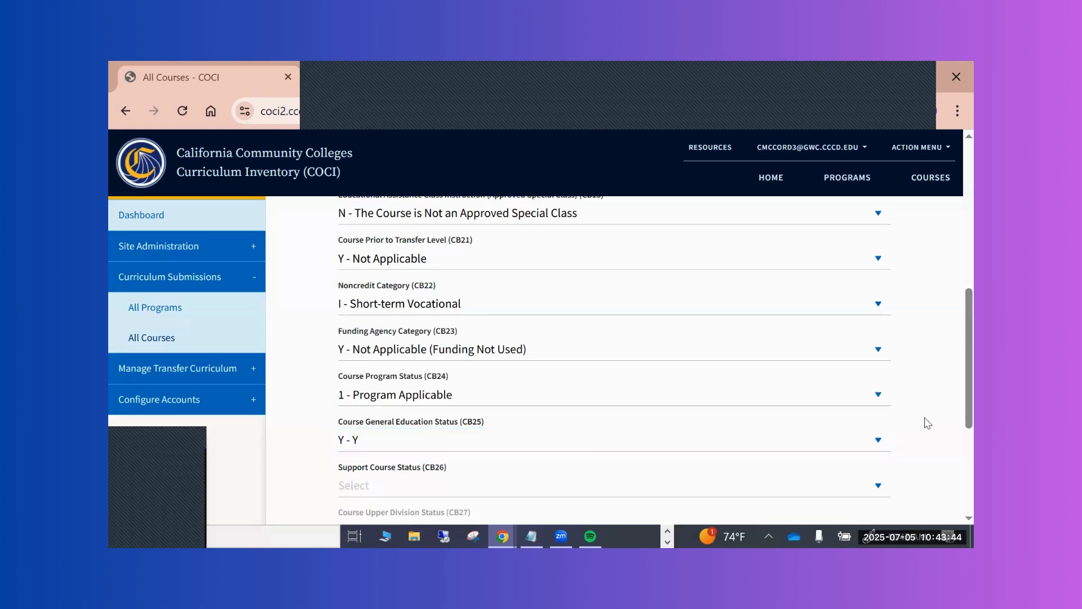
scroll(925, 424, down, 2)
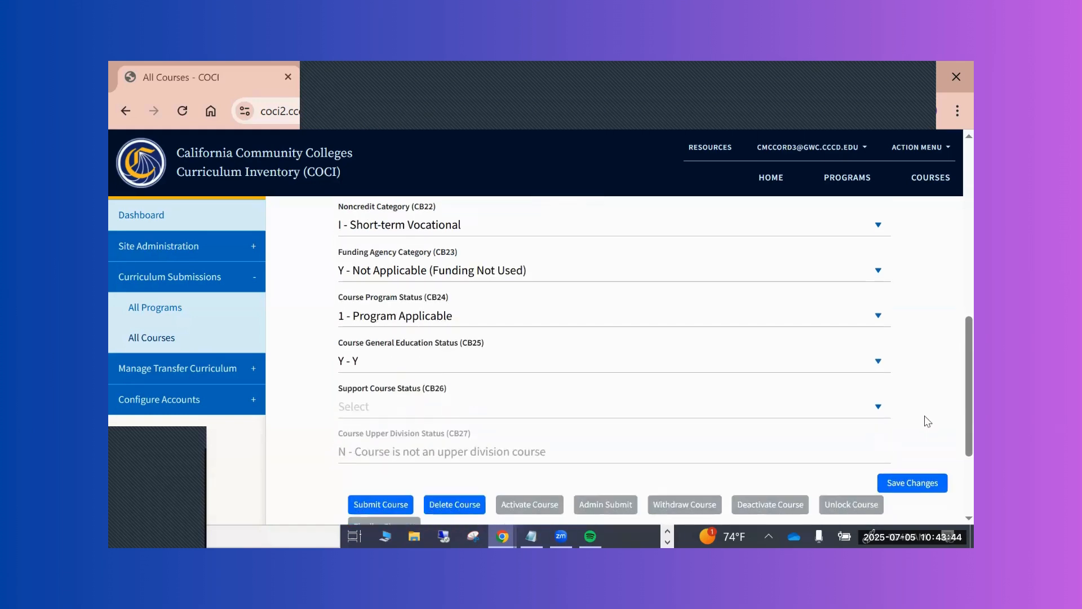
click(864, 410)
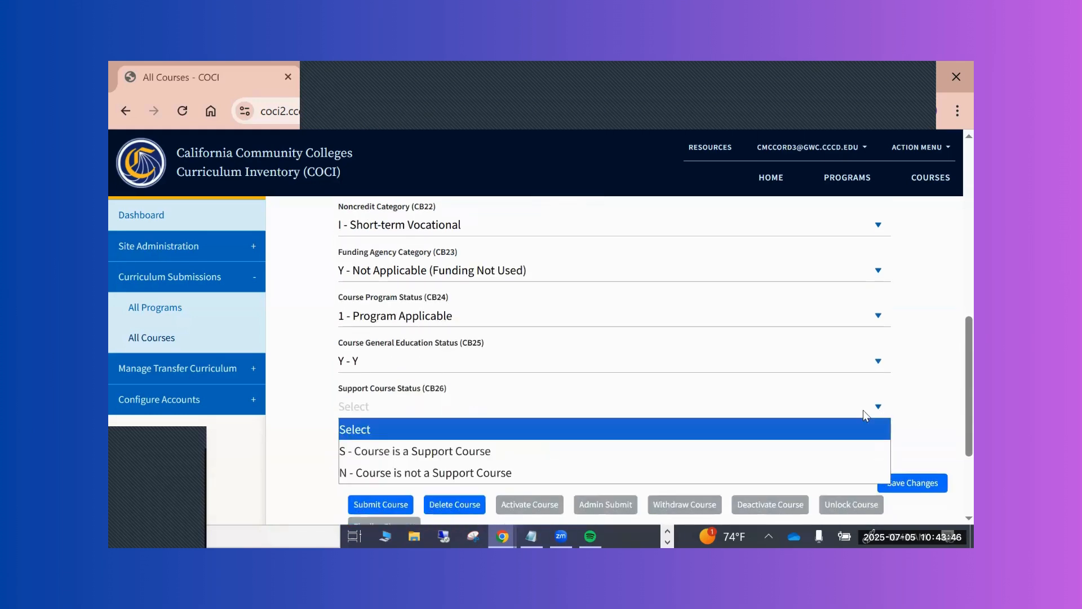
click(838, 473)
Check the choices for the Course Upper Division Status (CB27) and save the course detail section.
scroll(845, 422, down, 1)
click(860, 373)
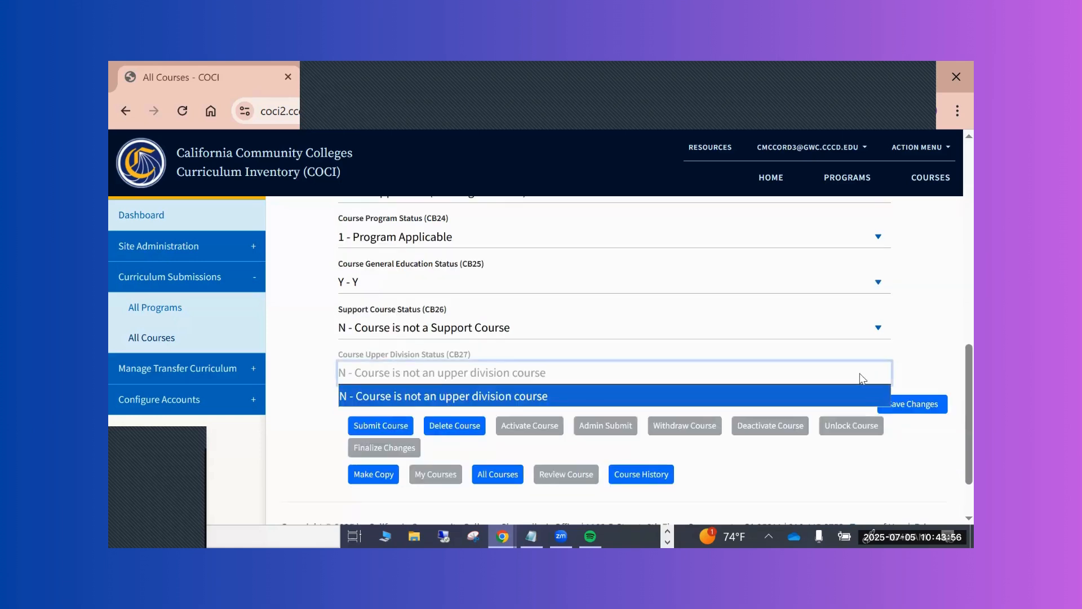
click(940, 365)
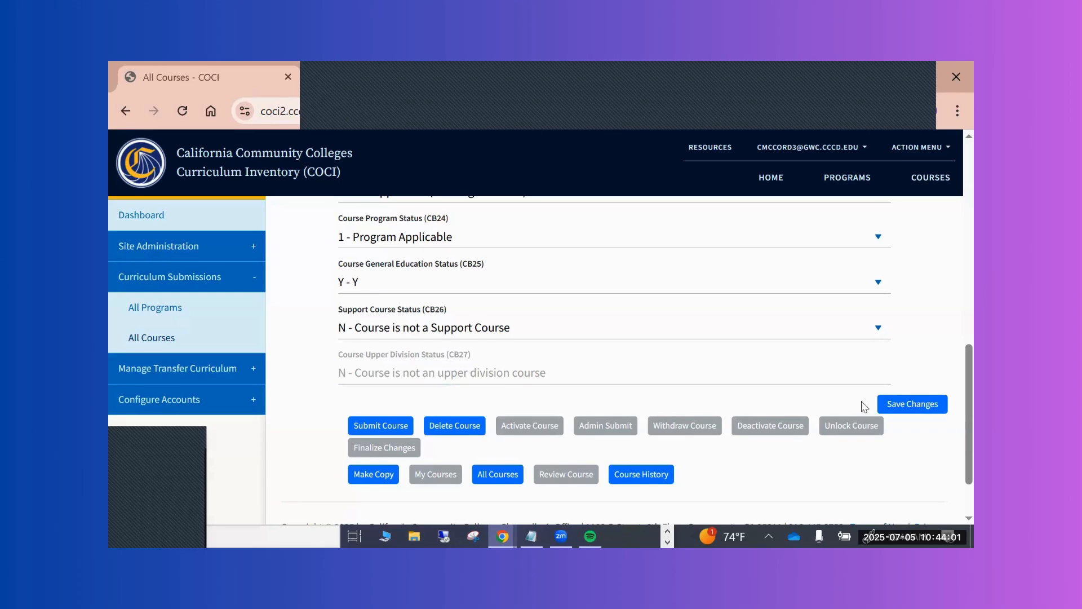
click(925, 406)
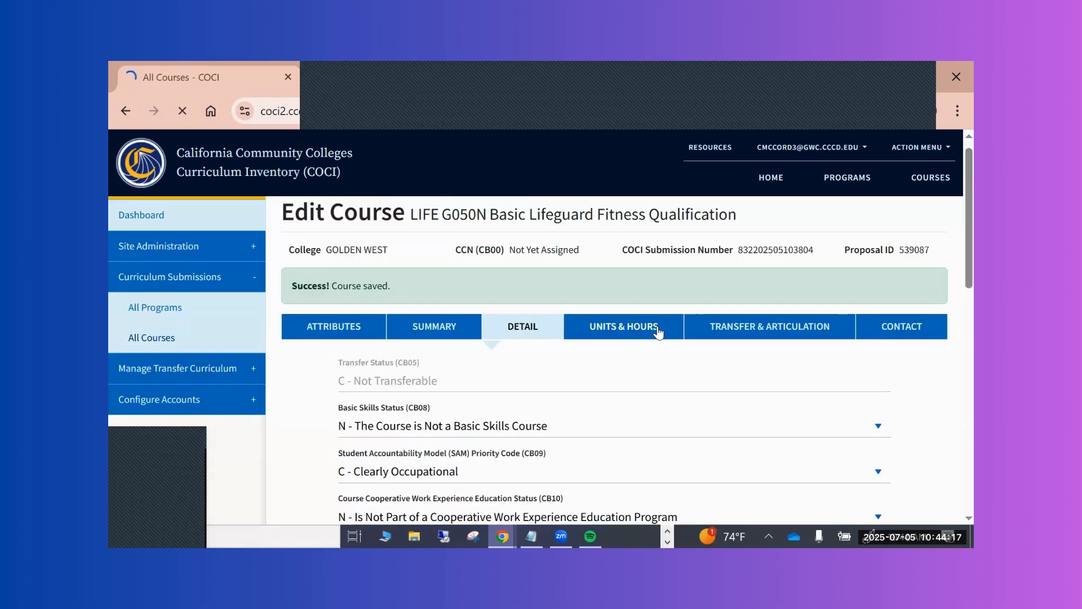
In the units and hours section, set both the Minimum and Maximum Course Contact Hours to 8 and save the changes.
click(658, 331)
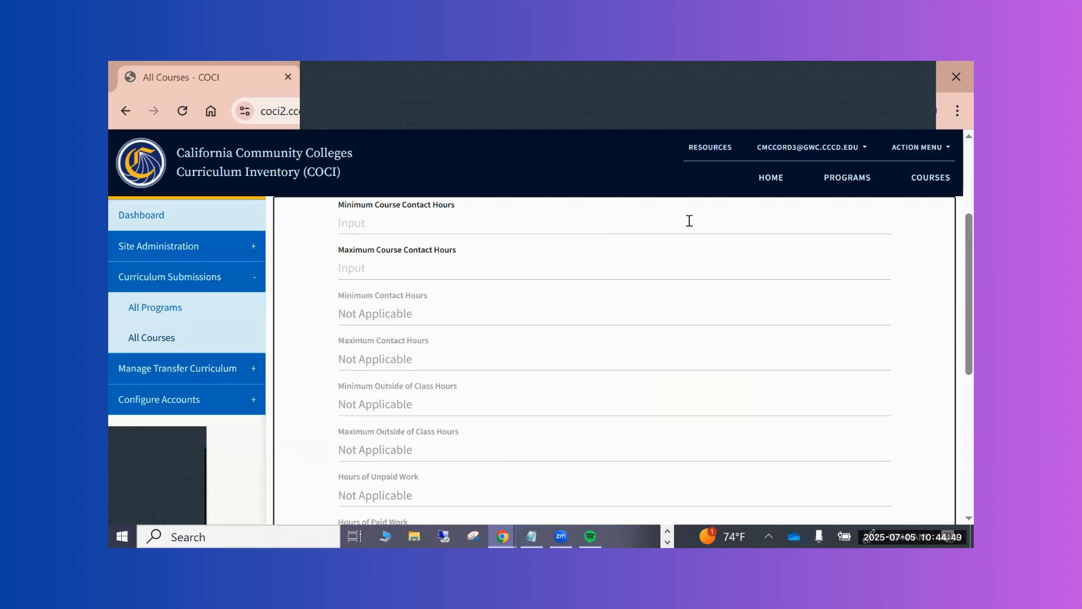
click(689, 221)
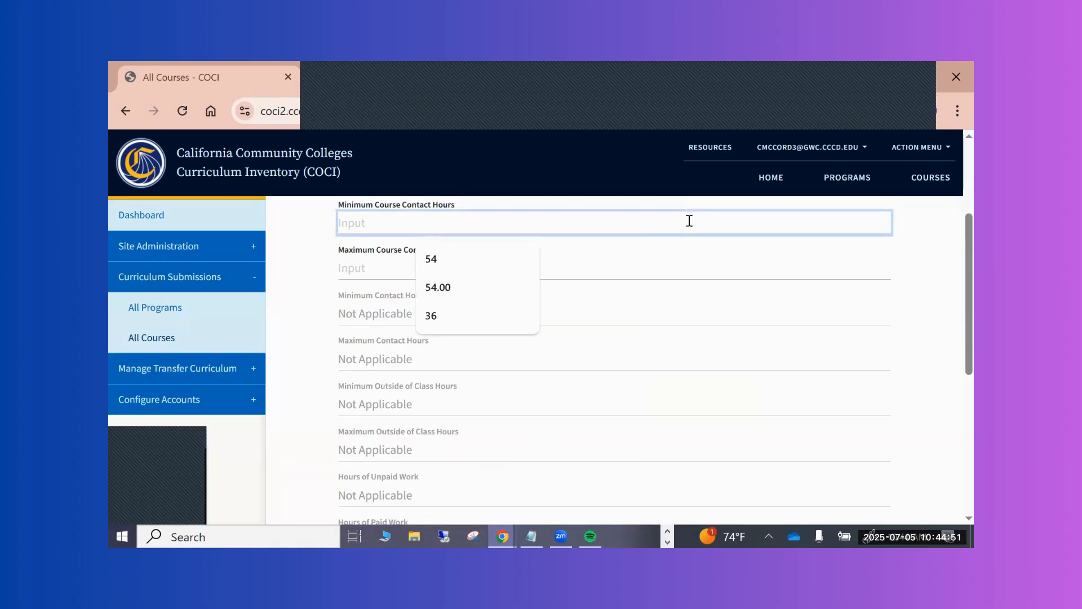
text(8)
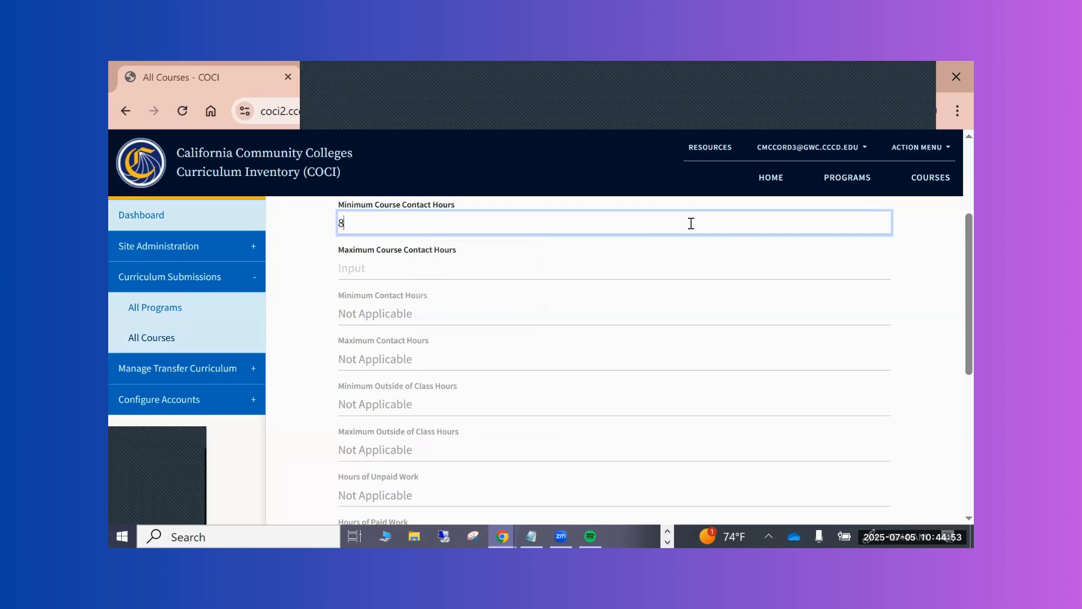
click(697, 271)
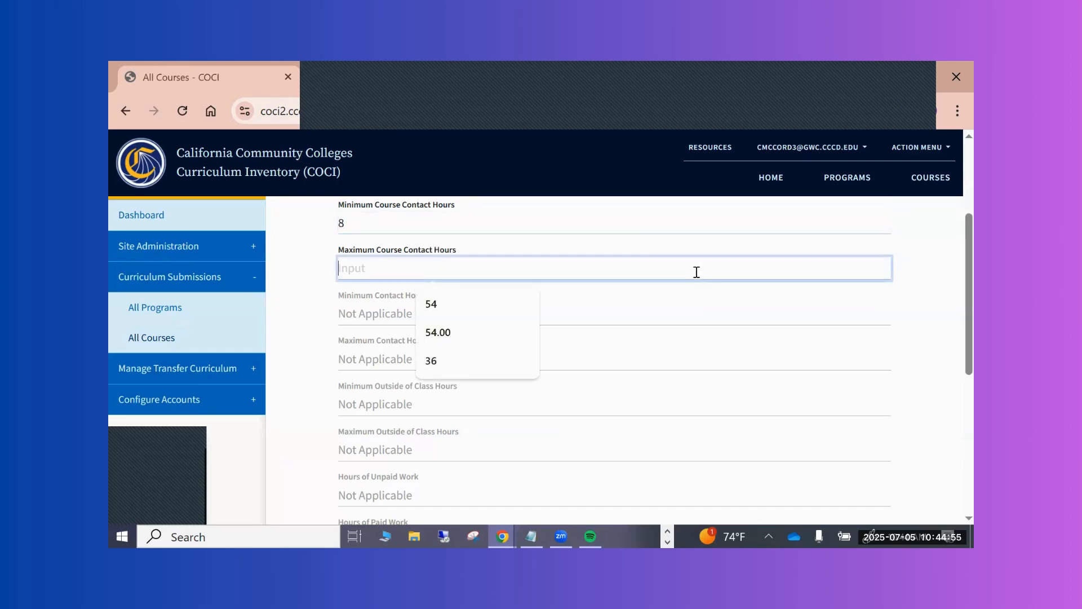
text(8)
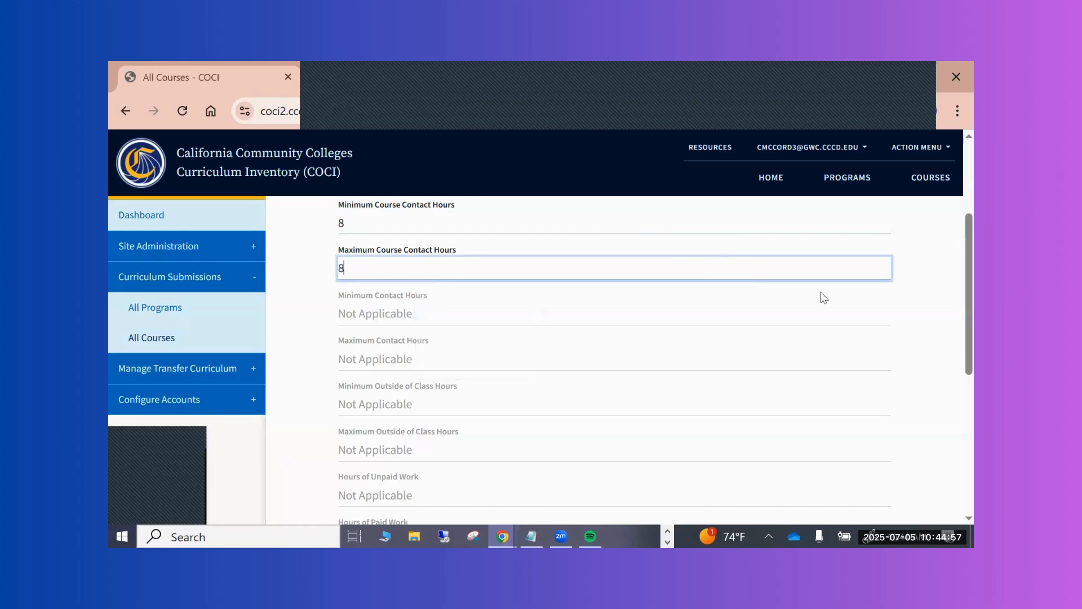
click(920, 335)
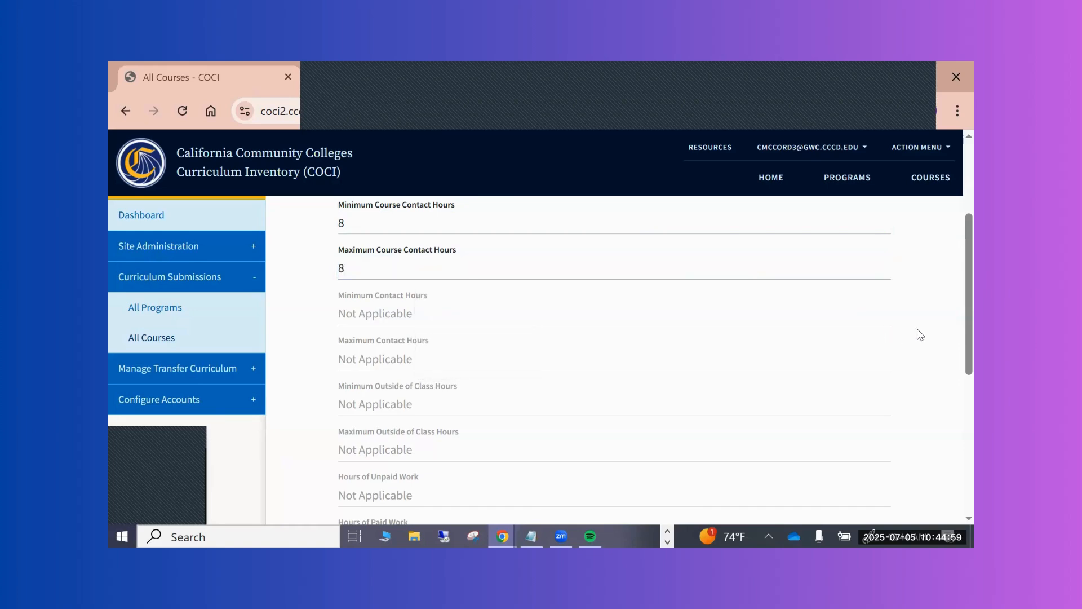
scroll(919, 335, down, 5)
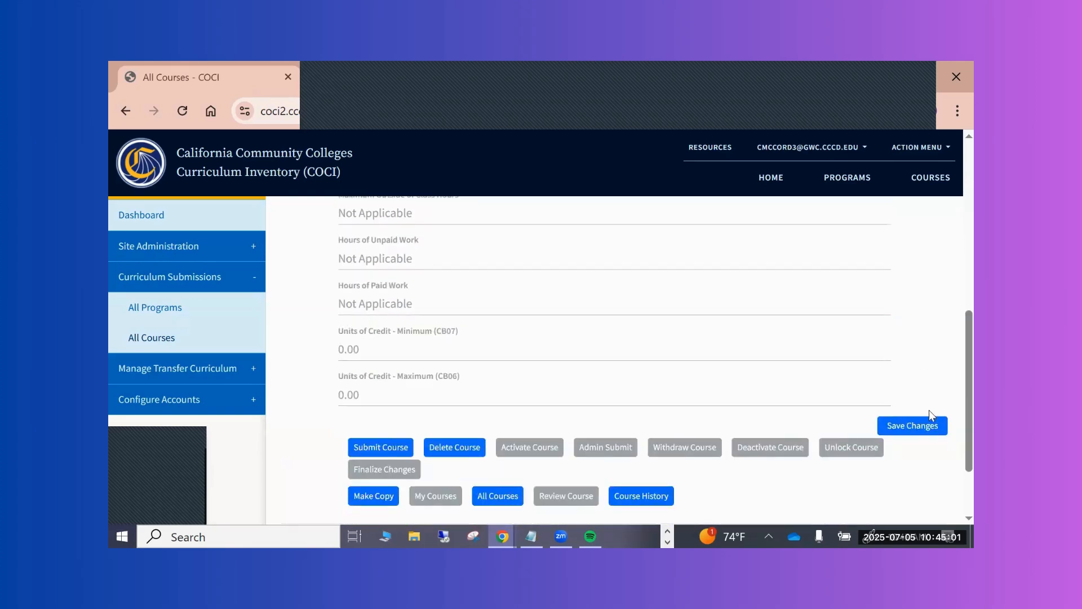
click(912, 426)
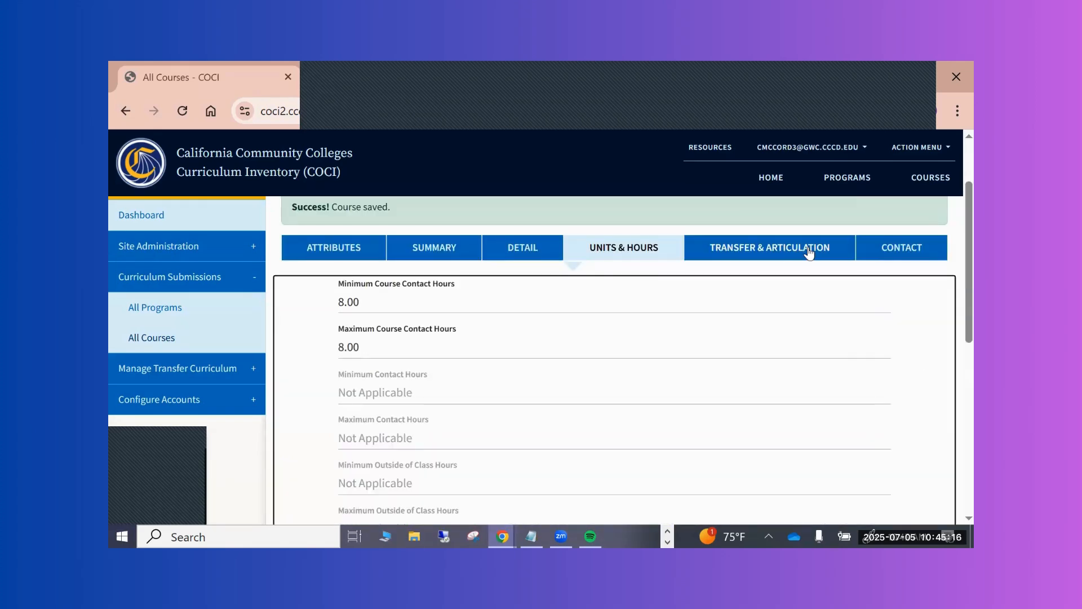
Review the optional C-ID, CSU General Education and IGETC mappings in the transfer and articulation section.
click(808, 253)
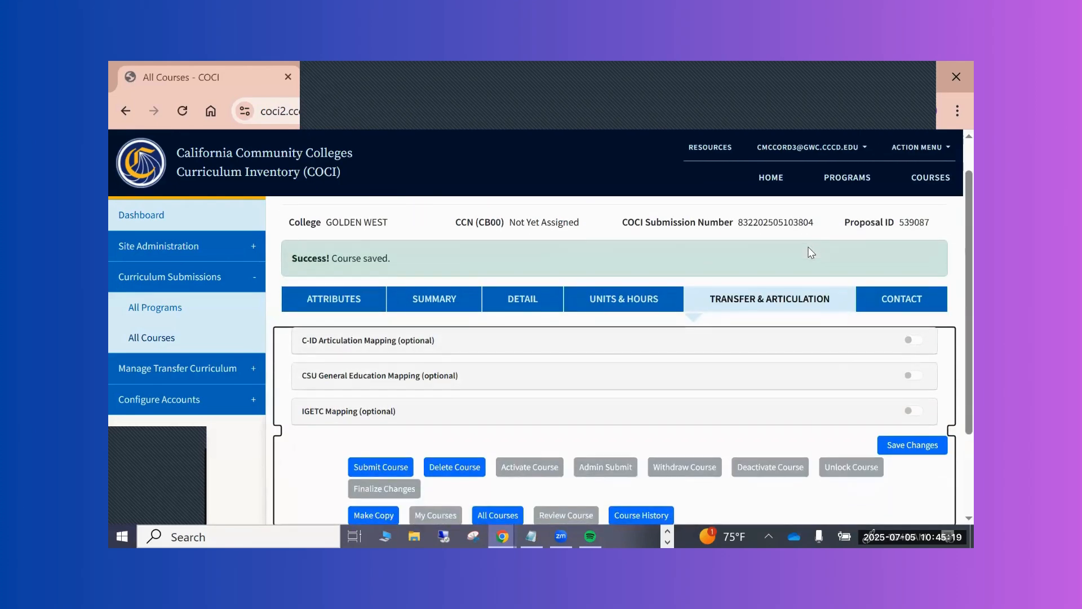
scroll(844, 418, down, 1)
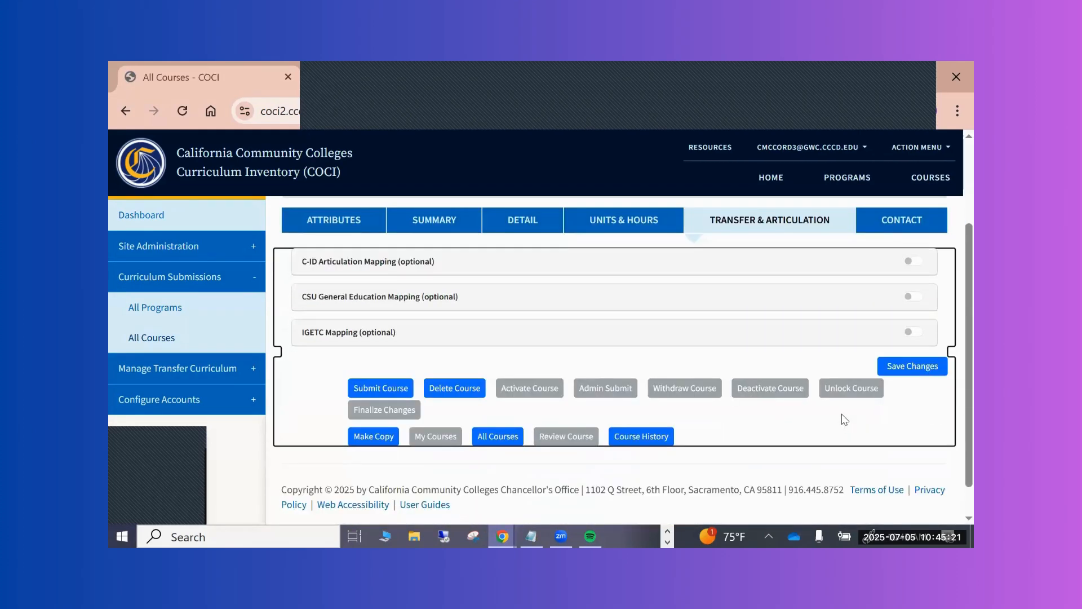
scroll(844, 418, up, 2)
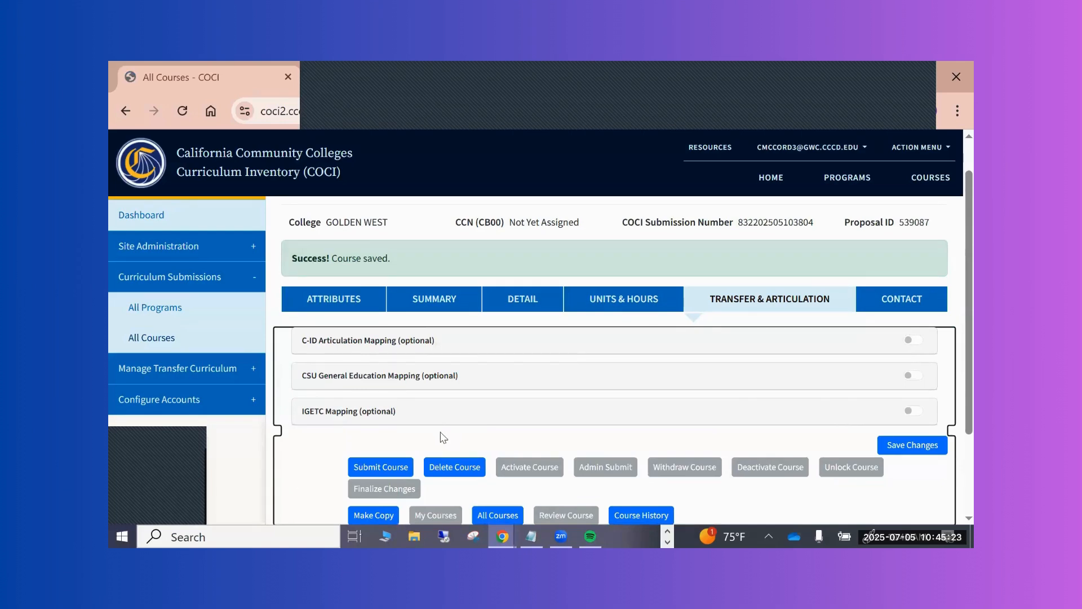